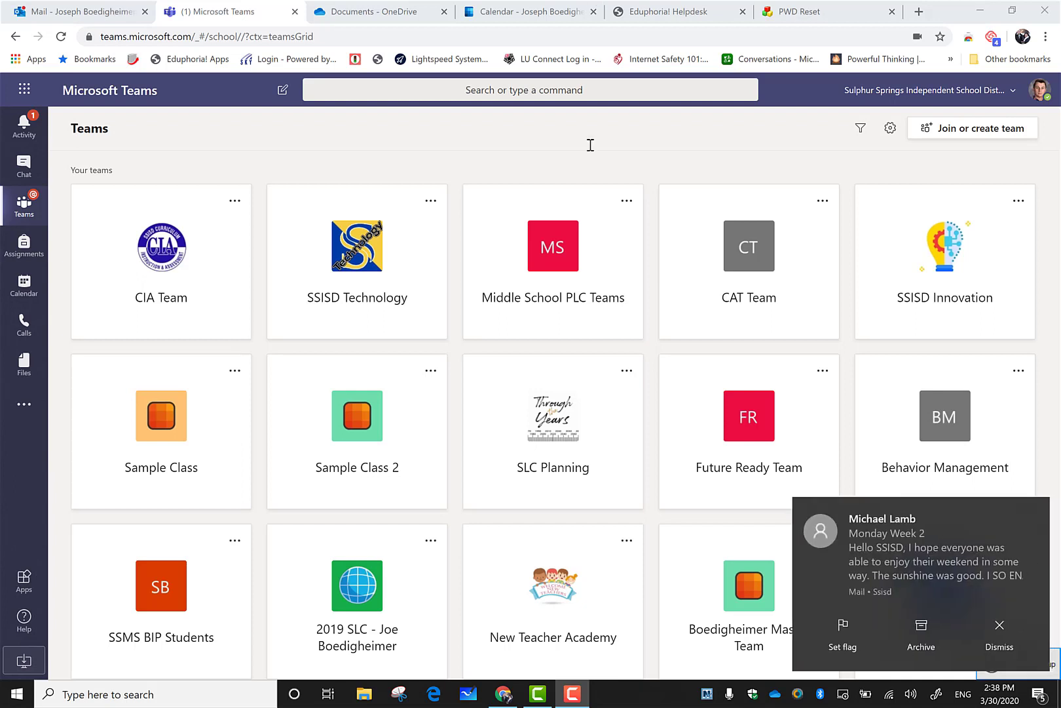
# Dismiss the mail notification, switch to the Outlook mail page, and open Microsoft Forms from its app launcher in a new tab
pyautogui.click(999, 630)
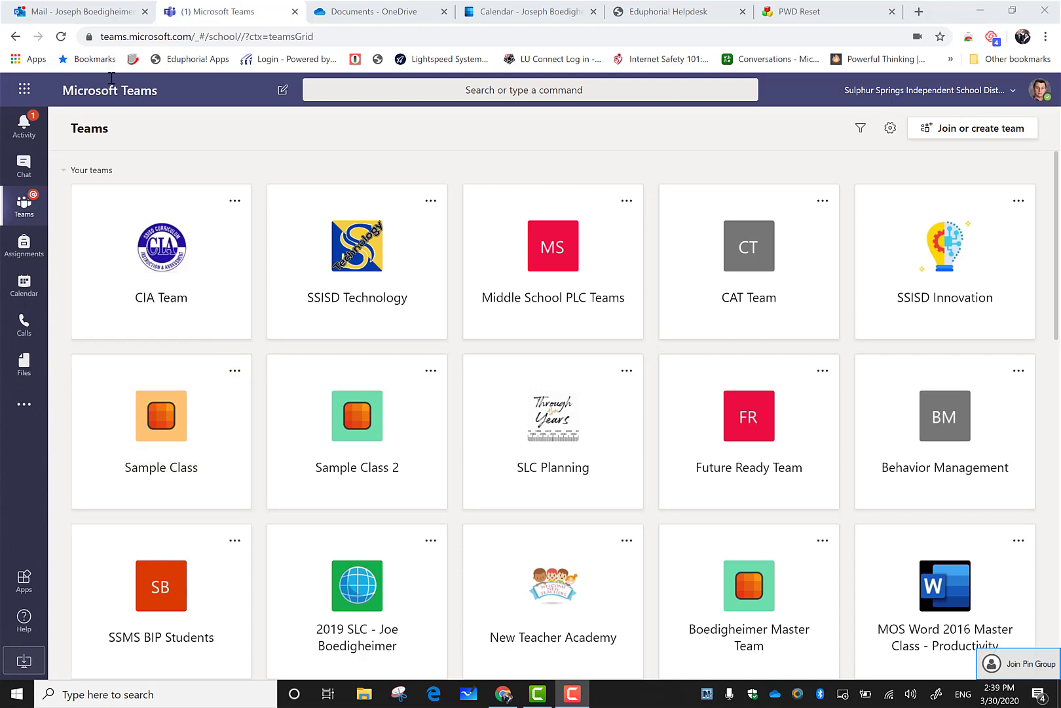
pyautogui.click(88, 13)
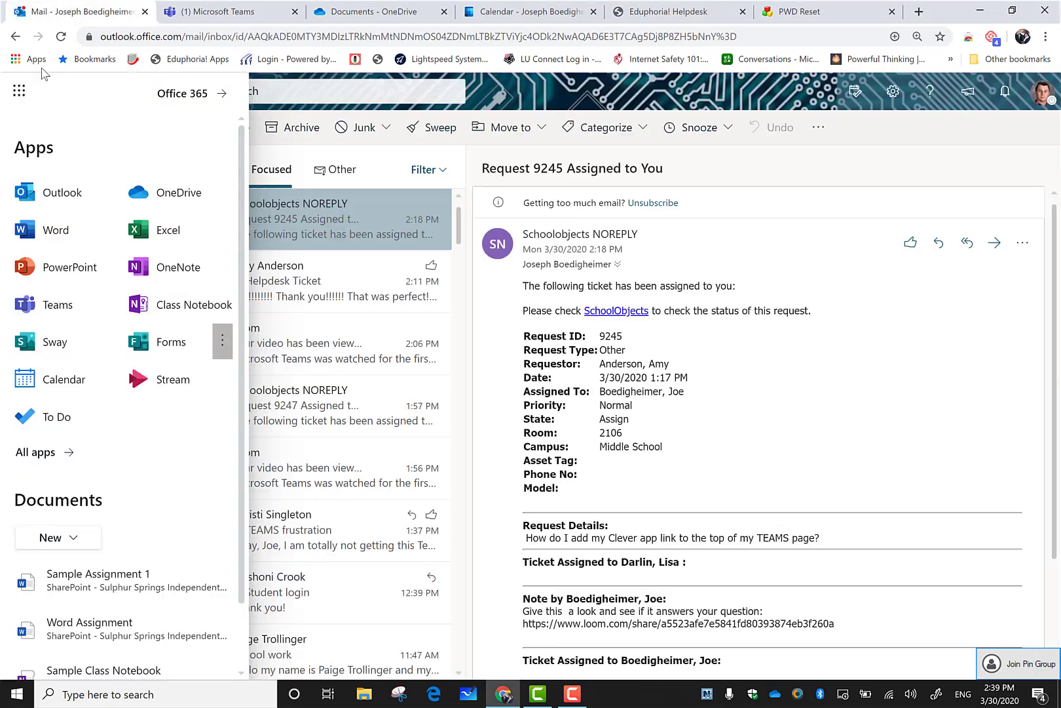
pyautogui.click(20, 94)
pyautogui.click(19, 94)
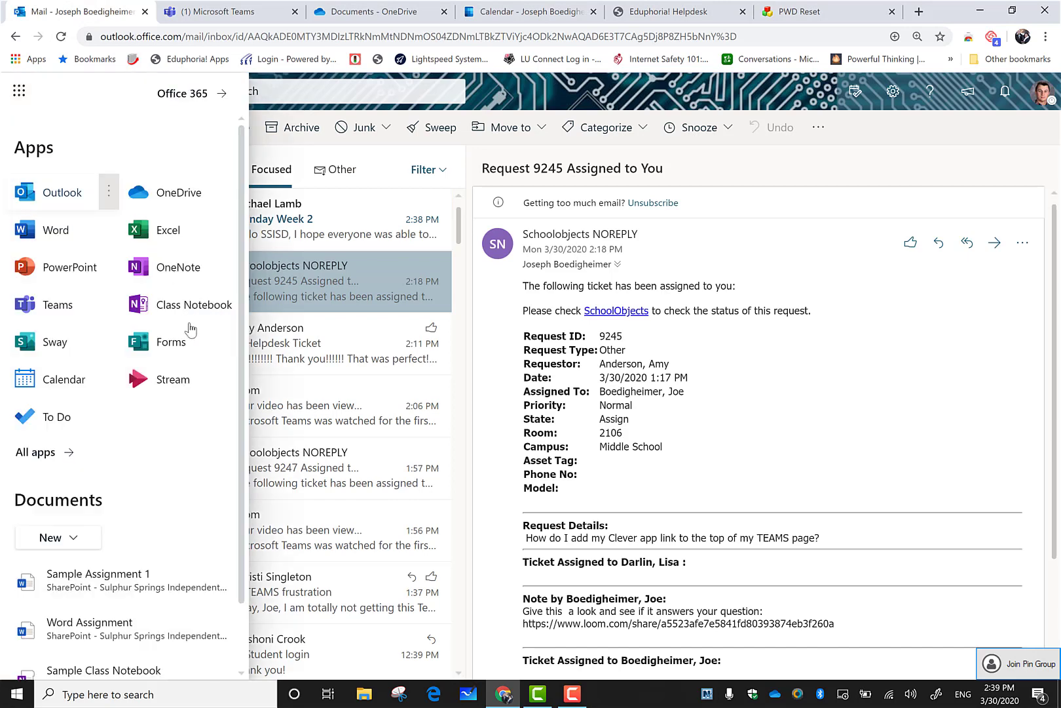
pyautogui.click(219, 344)
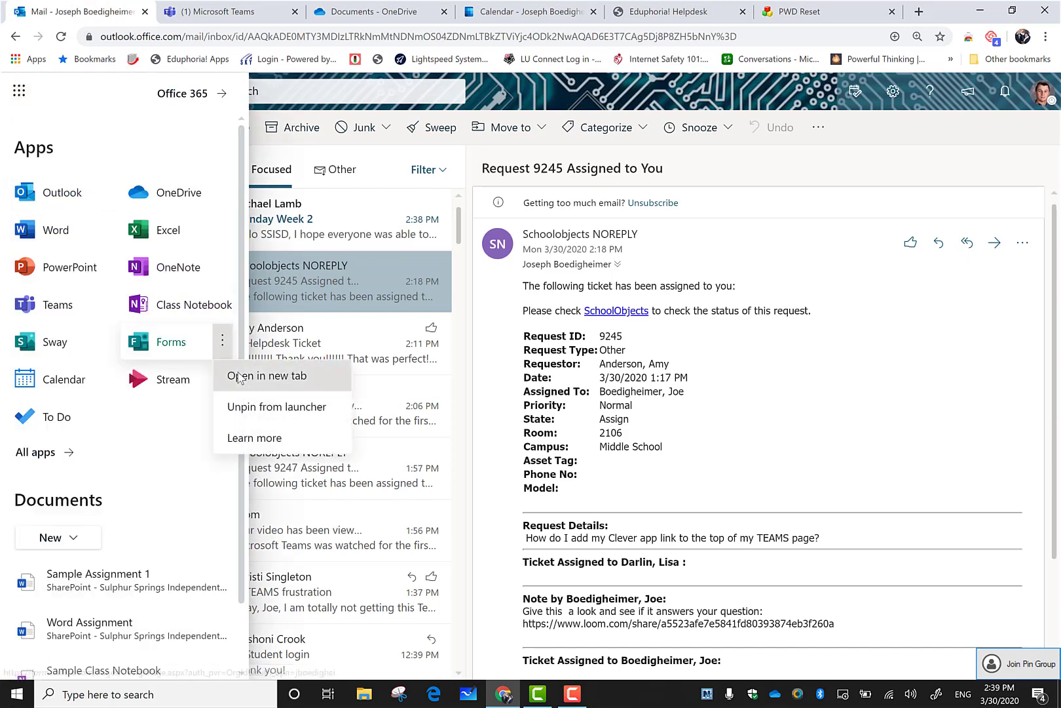
pyautogui.click(237, 374)
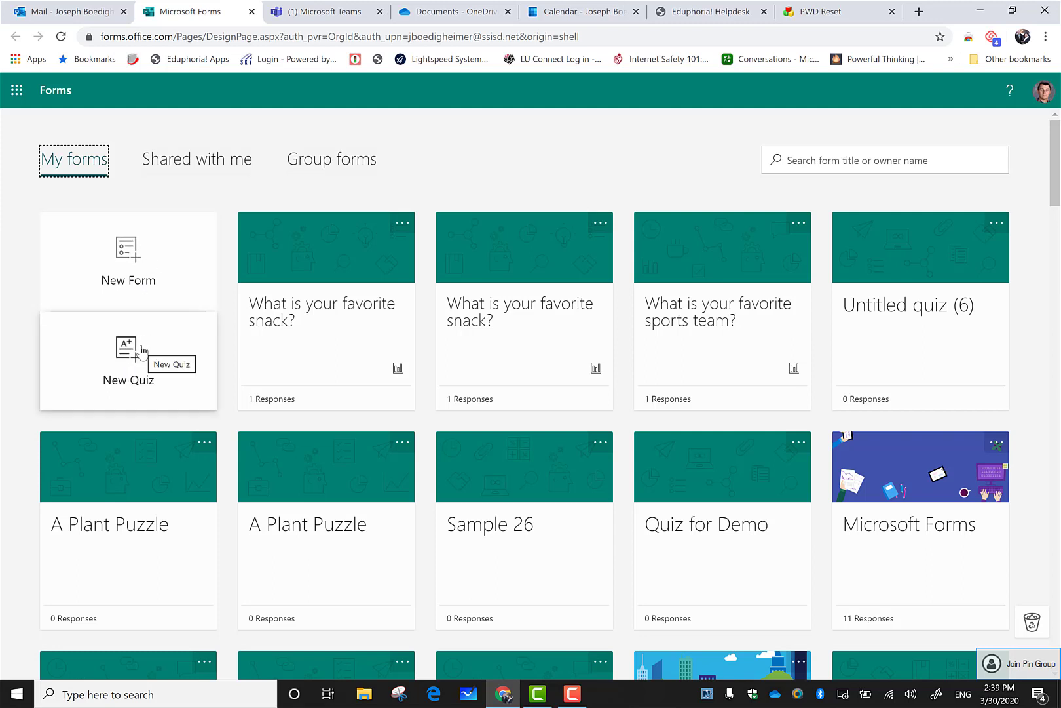
# Create a new quiz and title it "Sample Forms Quiz"
pyautogui.click(138, 348)
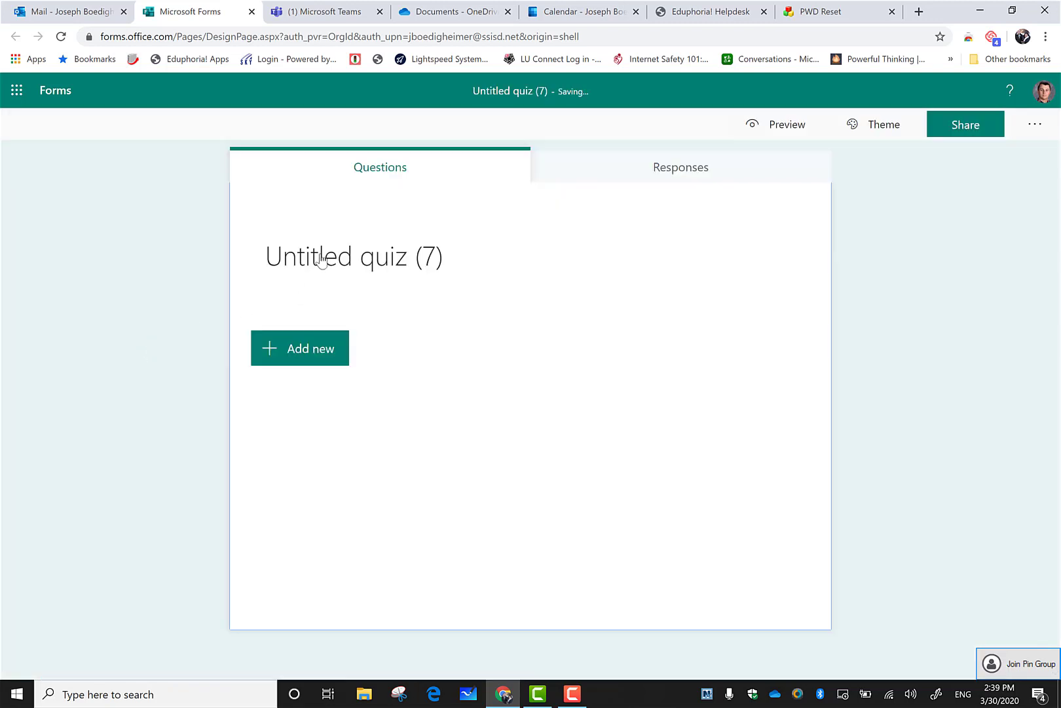
pyautogui.click(351, 257)
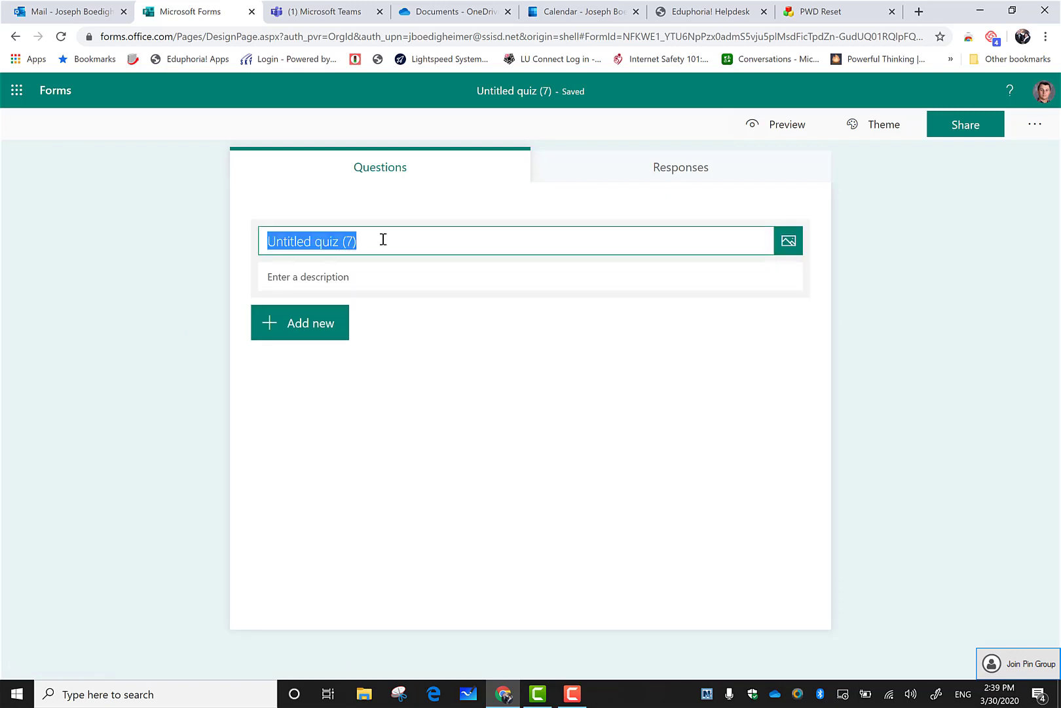
pyautogui.write('Sample ')
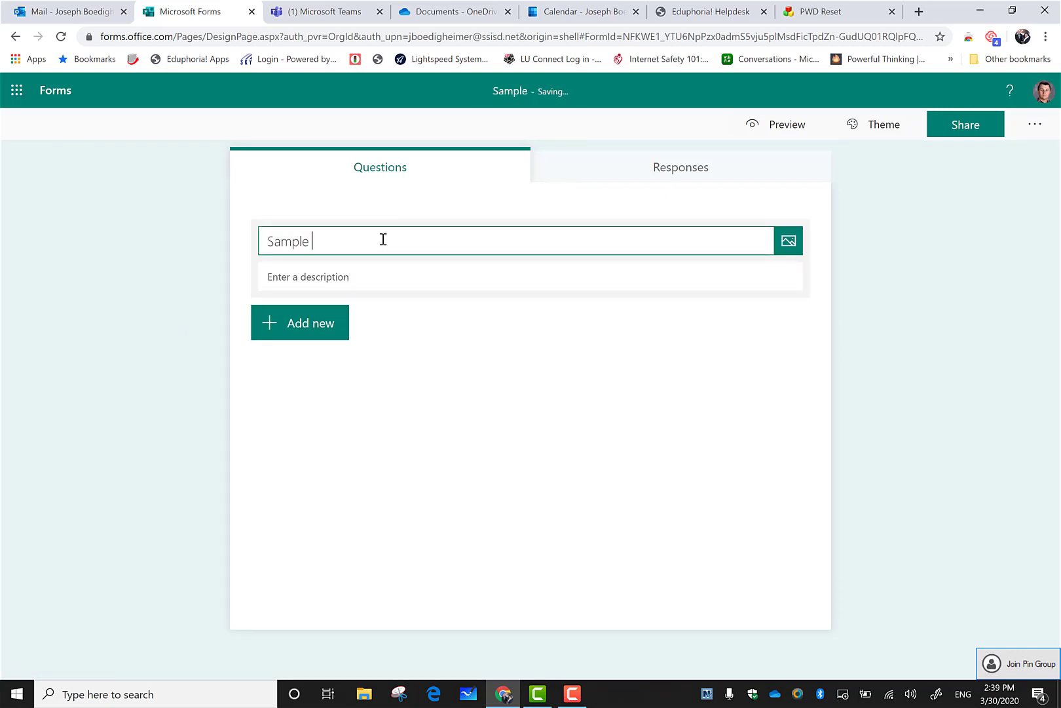
pyautogui.write('Forms Quiz')
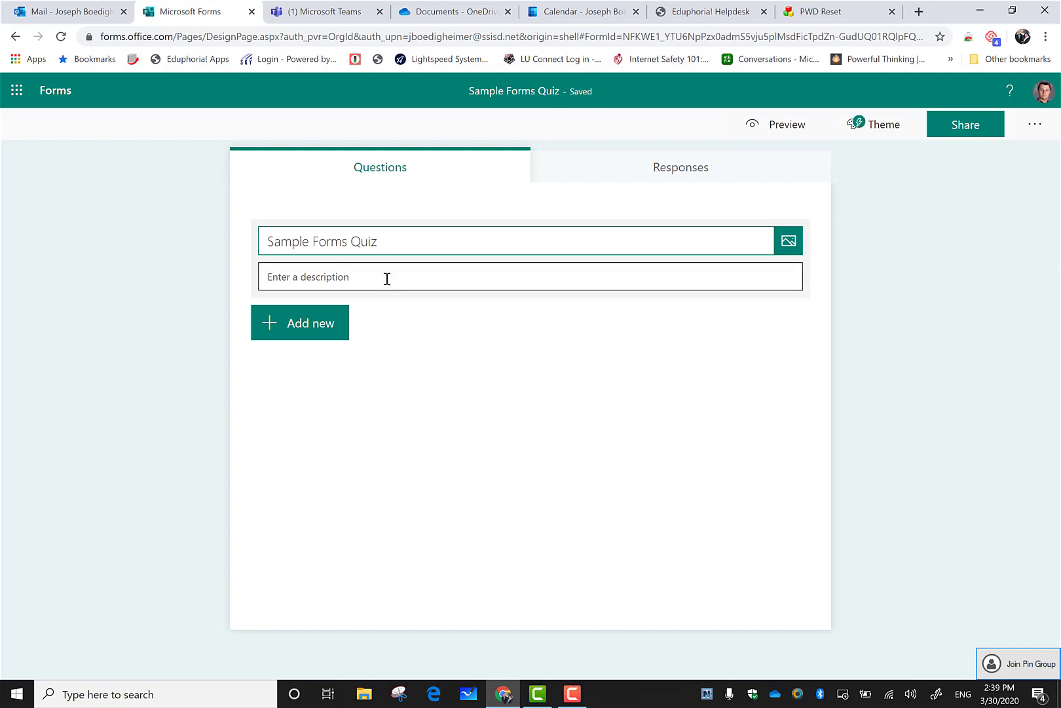
pyautogui.click(791, 241)
pyautogui.click(889, 163)
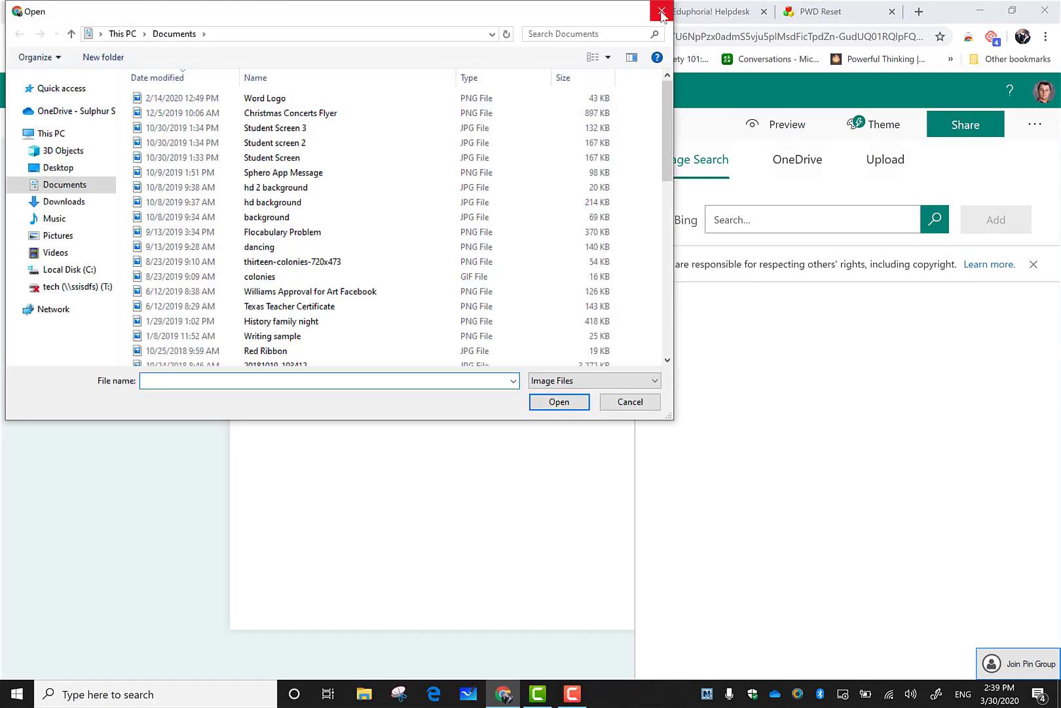
pyautogui.click(658, 11)
pyautogui.click(585, 200)
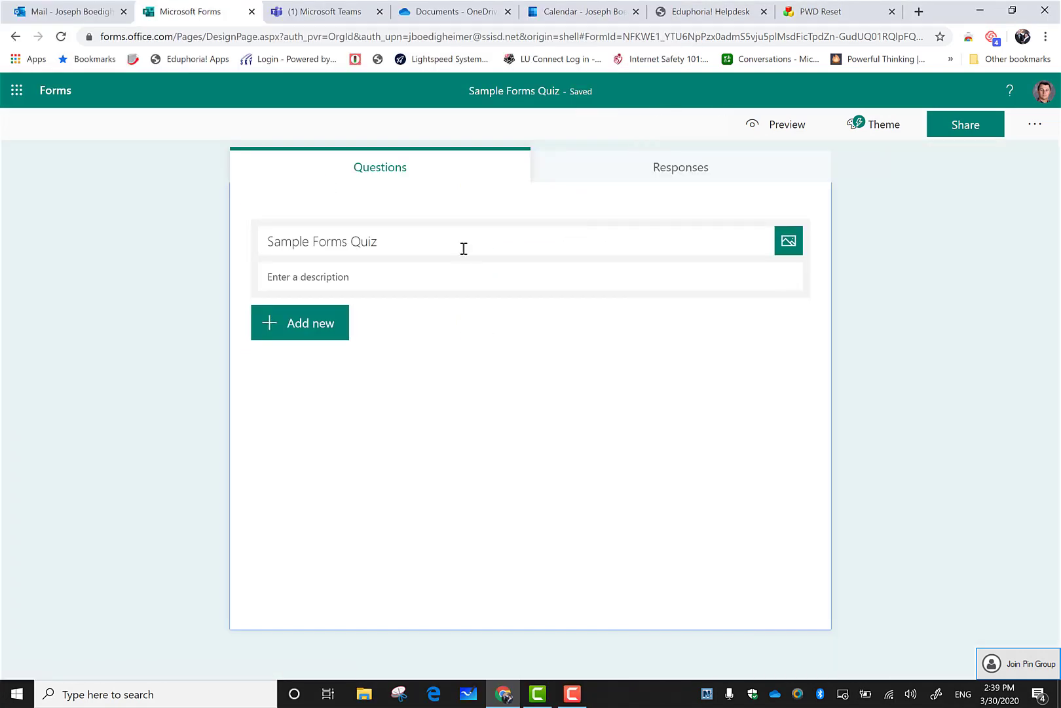
# Add a Choice question to the quiz and switch it to the Math format
pyautogui.click(339, 358)
pyautogui.click(309, 334)
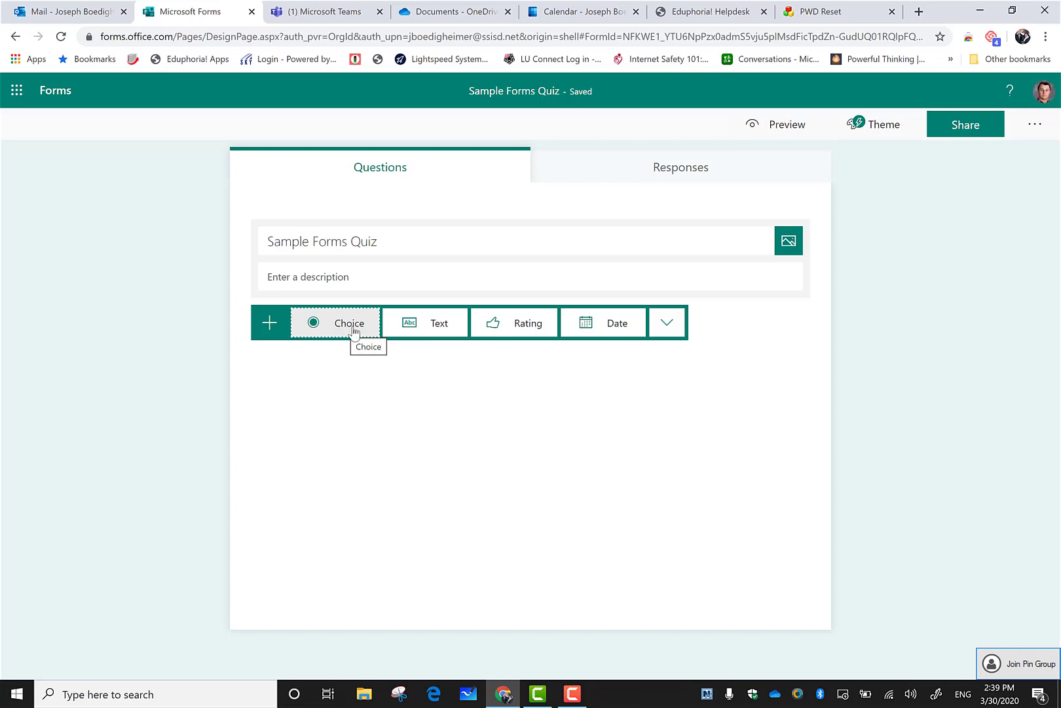
pyautogui.click(672, 328)
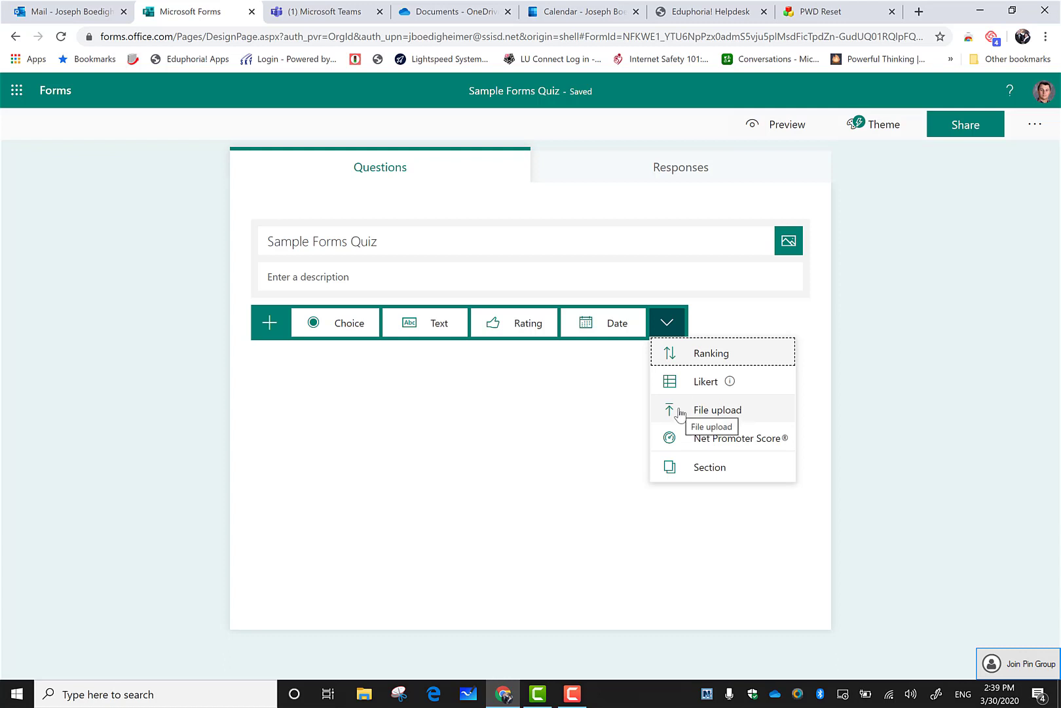
pyautogui.click(357, 329)
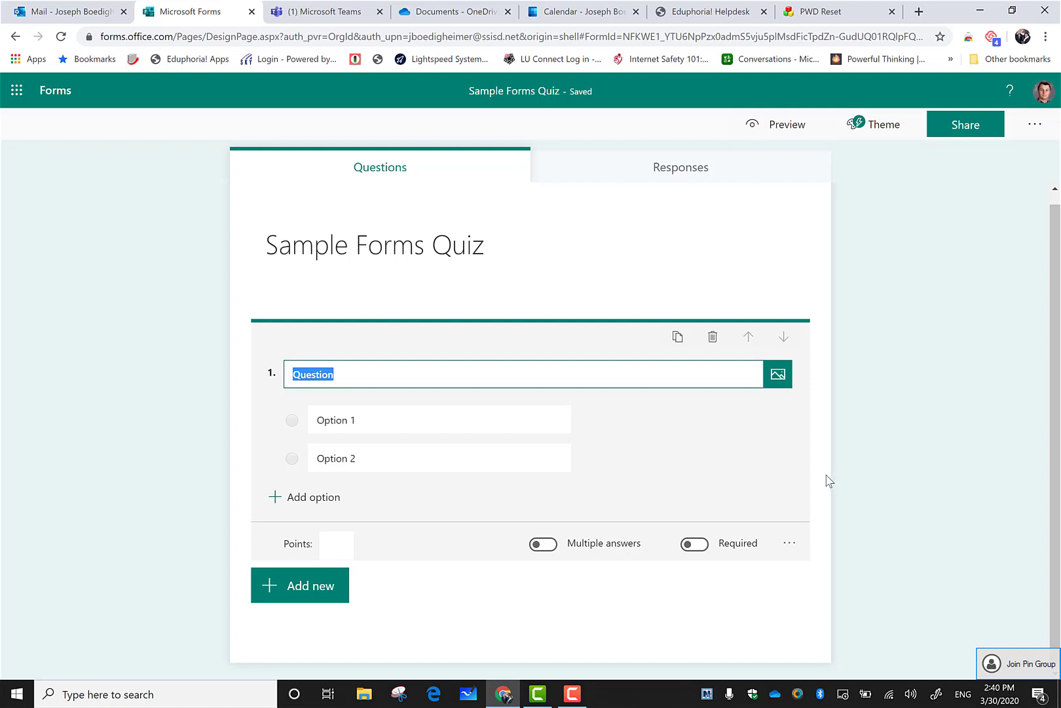
pyautogui.click(791, 547)
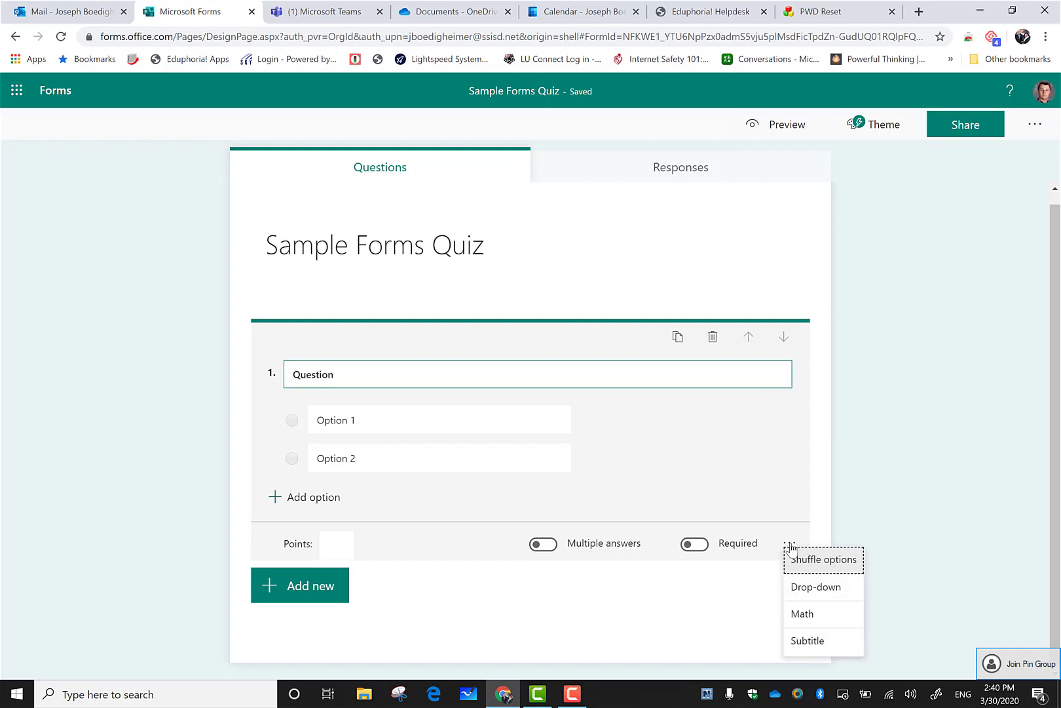
pyautogui.click(804, 616)
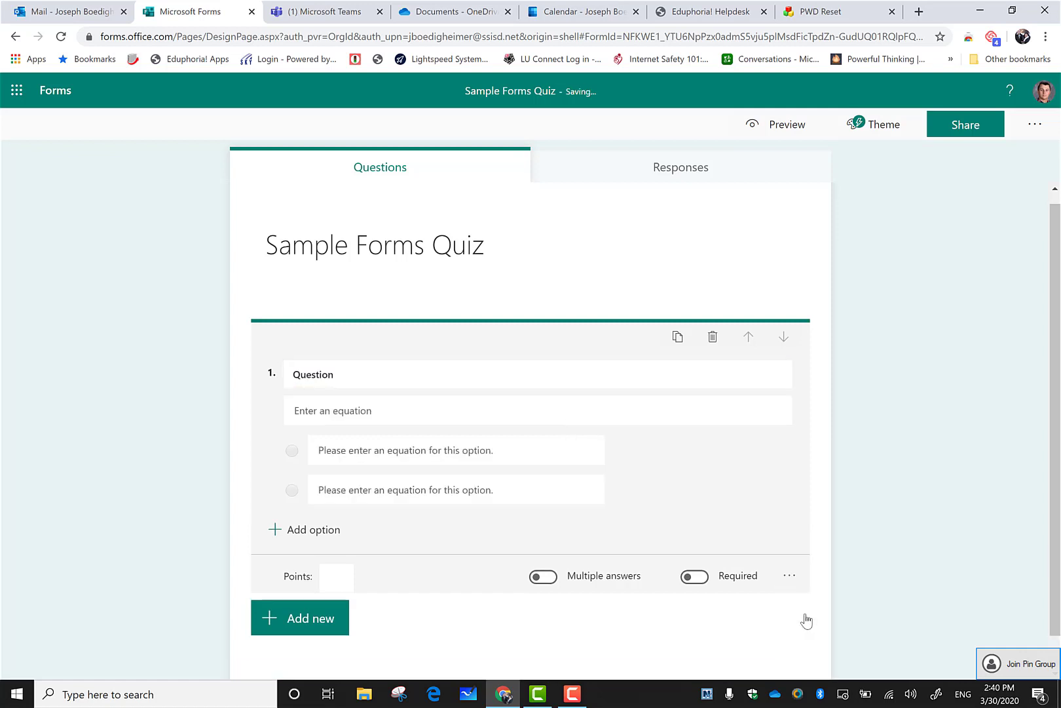
# Enter the equation 3(2 + (12 + 2)) for question 1 and add all suggested results as answer options
pyautogui.click(466, 411)
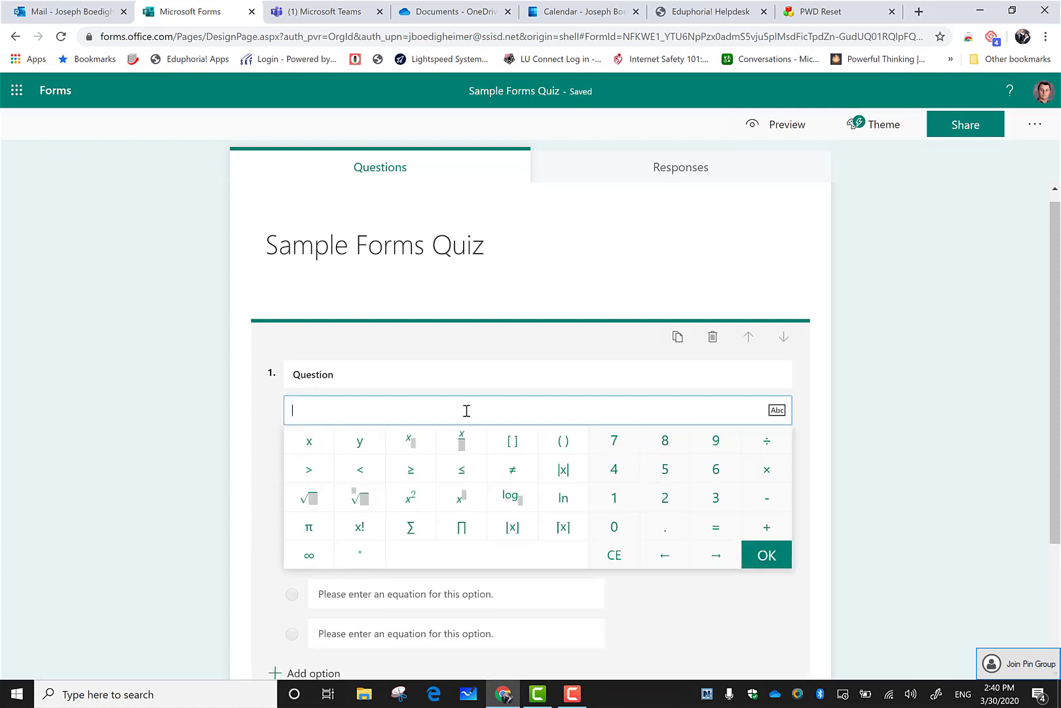
pyautogui.click(715, 502)
pyautogui.click(562, 441)
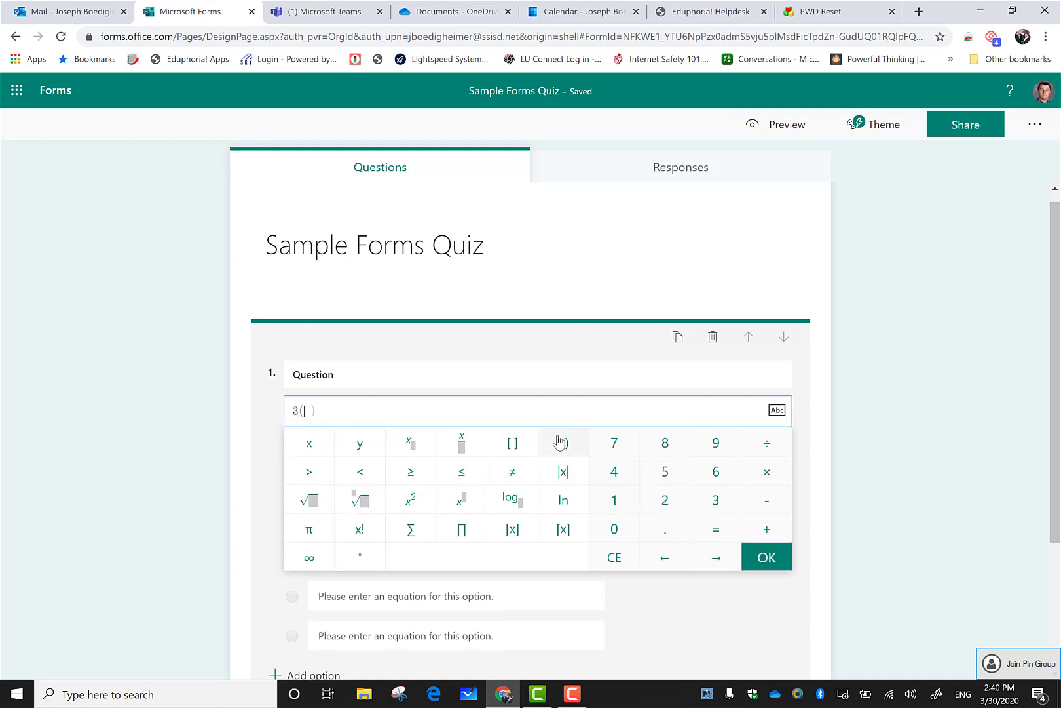
pyautogui.click(677, 509)
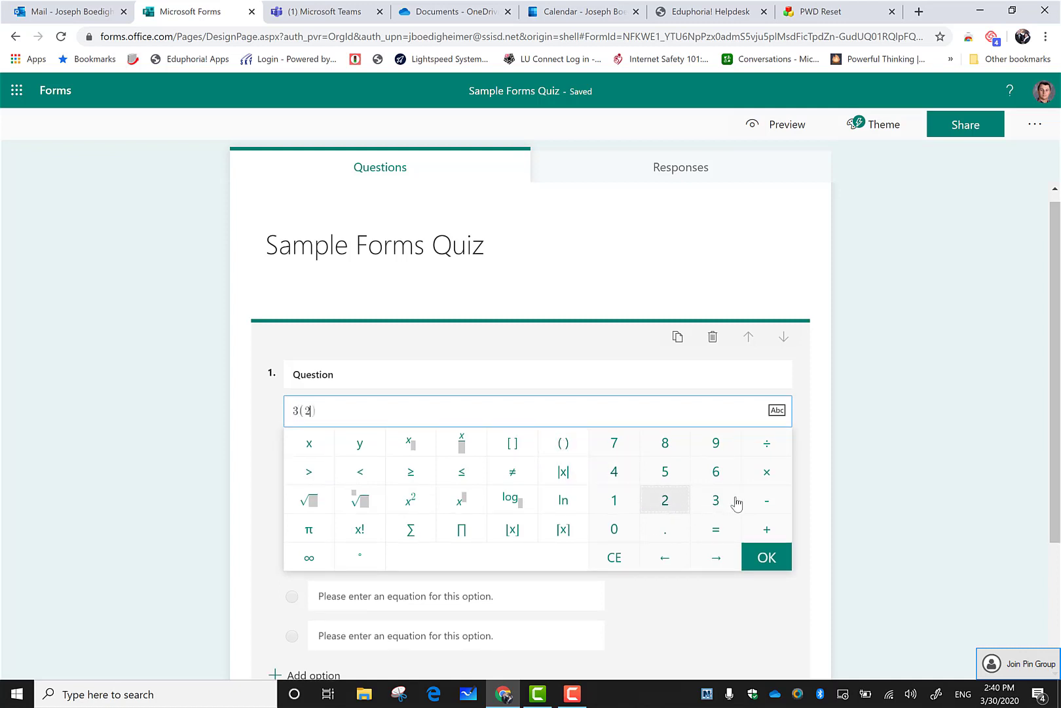
pyautogui.click(766, 528)
pyautogui.click(567, 444)
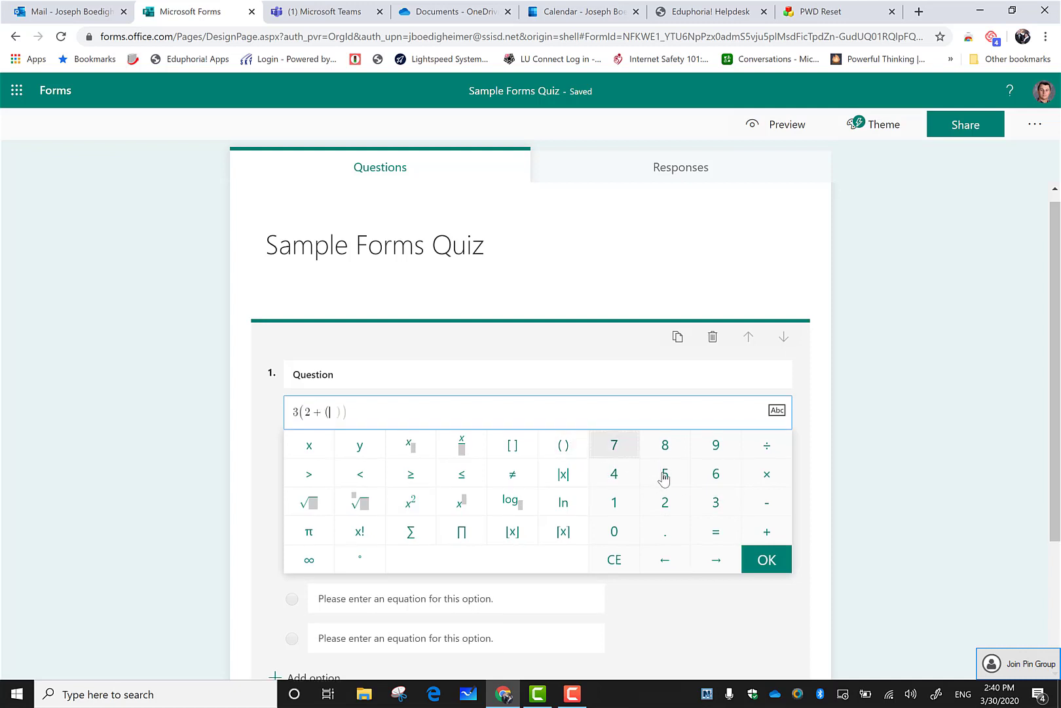
pyautogui.click(634, 507)
pyautogui.click(663, 504)
pyautogui.click(764, 531)
pyautogui.click(658, 501)
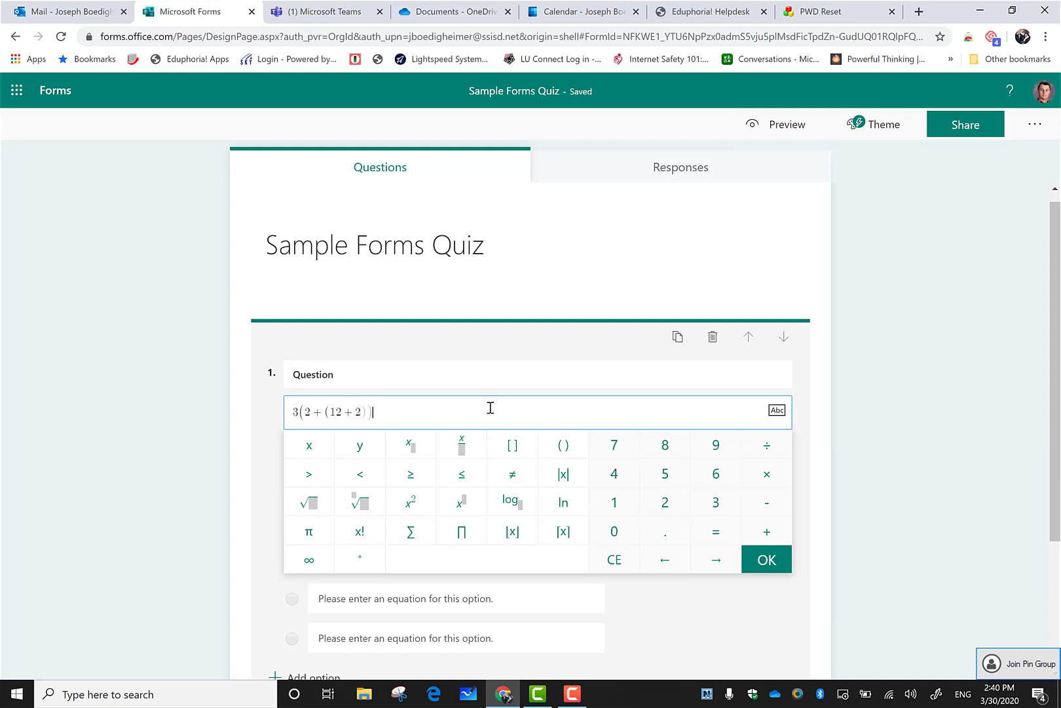
pyautogui.click(767, 564)
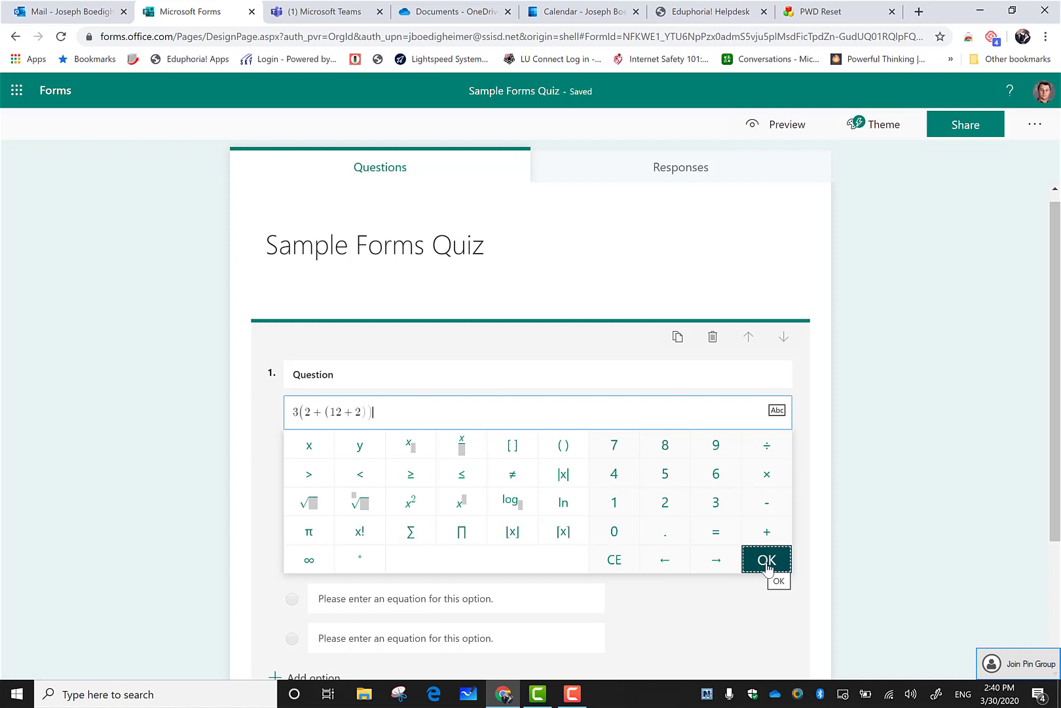
pyautogui.click(767, 561)
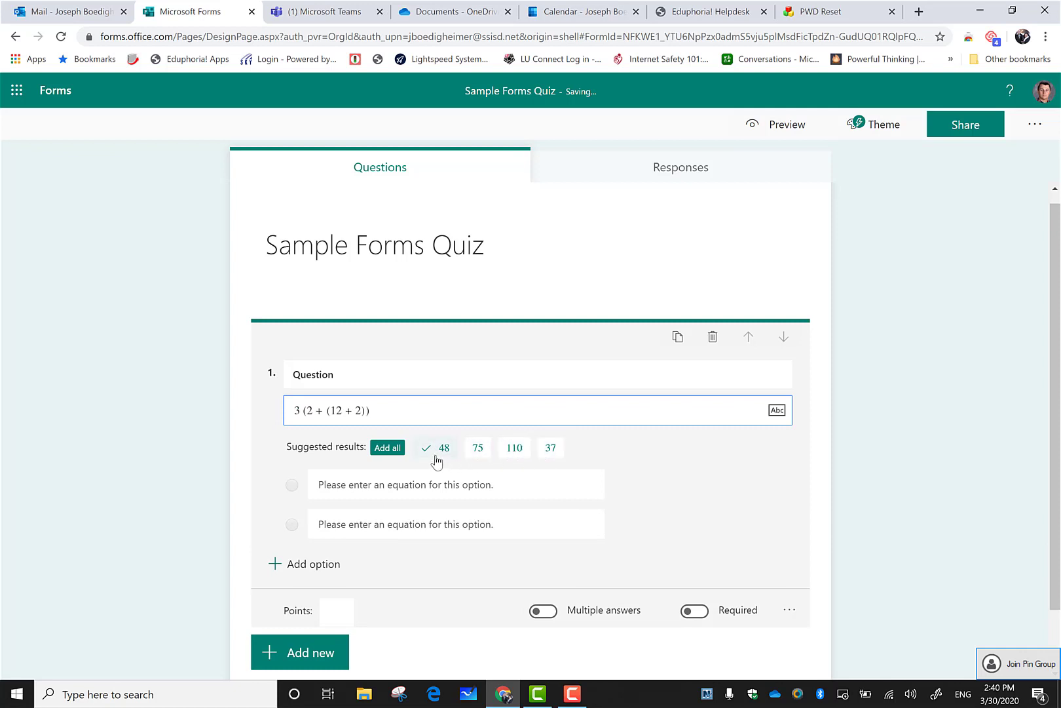
pyautogui.click(387, 449)
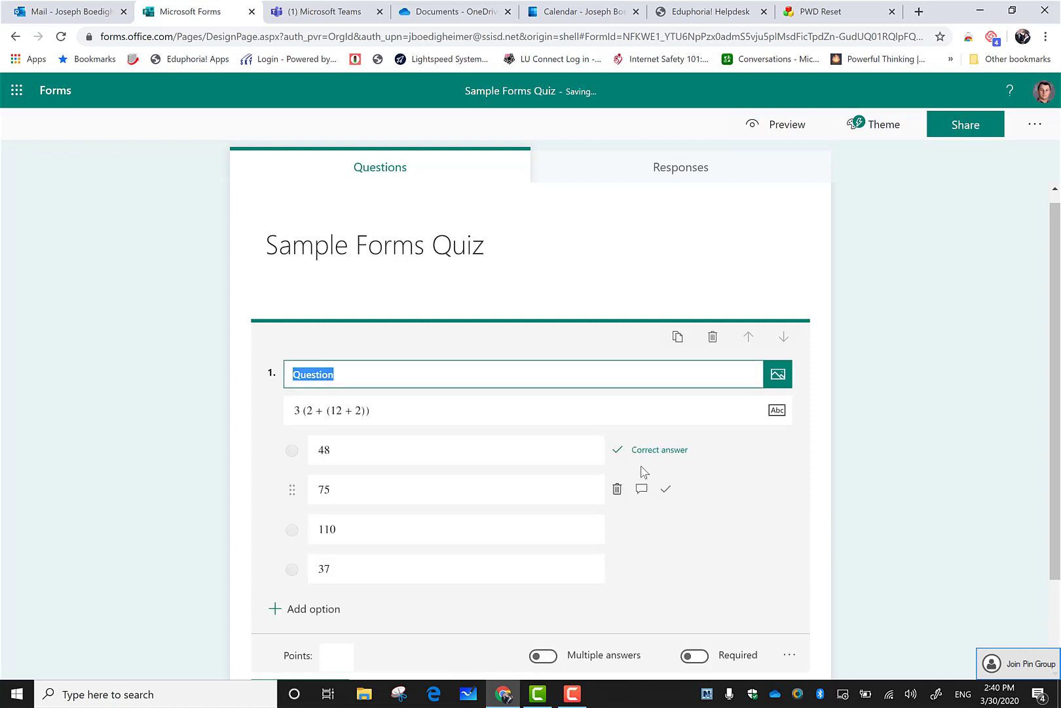
# Set question 1 to be worth 1 point and make it required
pyautogui.scroll(-1, 354, 601)
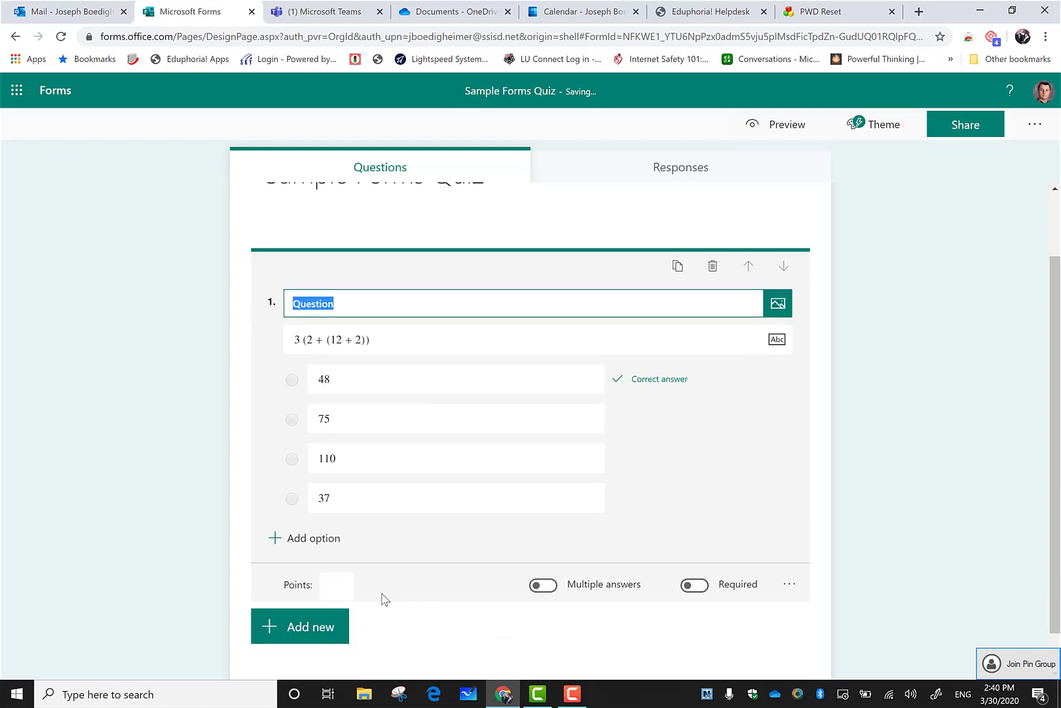
pyautogui.click(339, 583)
pyautogui.write('1')
pyautogui.click(695, 585)
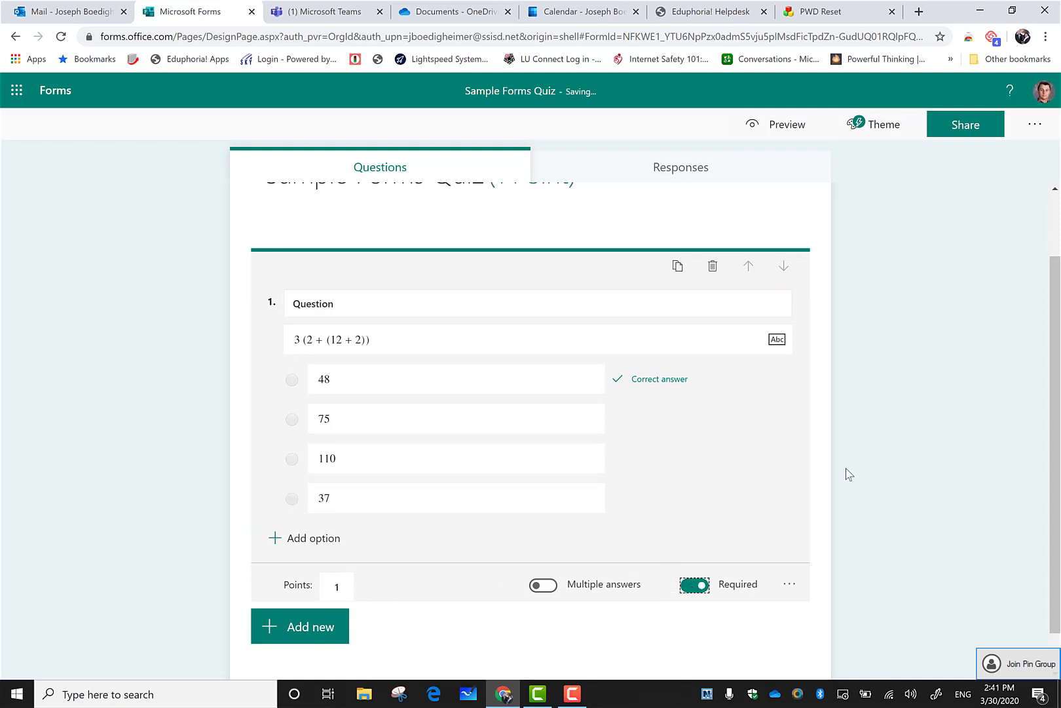
# Add the suggested questions 6(5 + 9 + 1) and 2(5 + 11 + 1) from the question ideas to the quiz
pyautogui.scroll(-1, 901, 477)
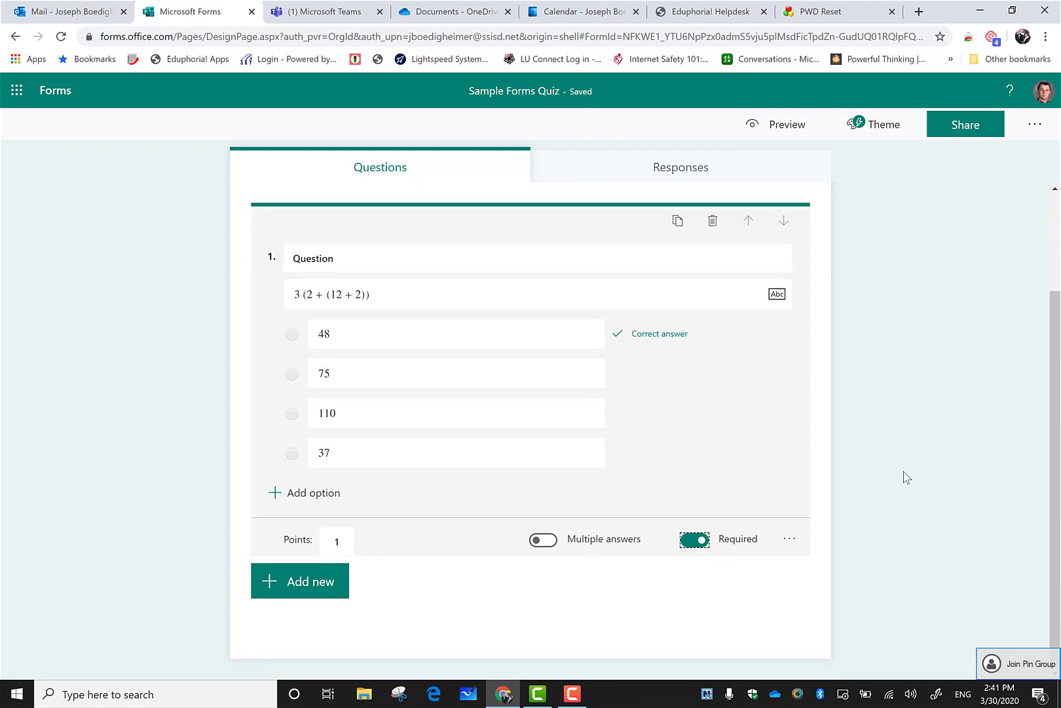
pyautogui.click(301, 582)
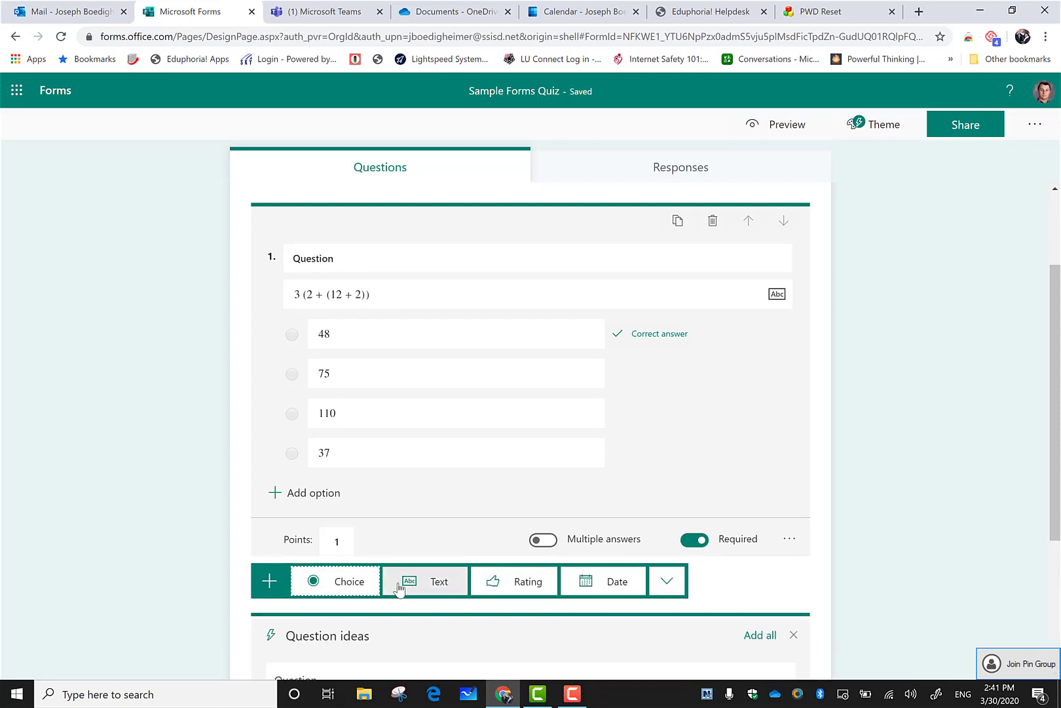
pyautogui.scroll(-4, 399, 589)
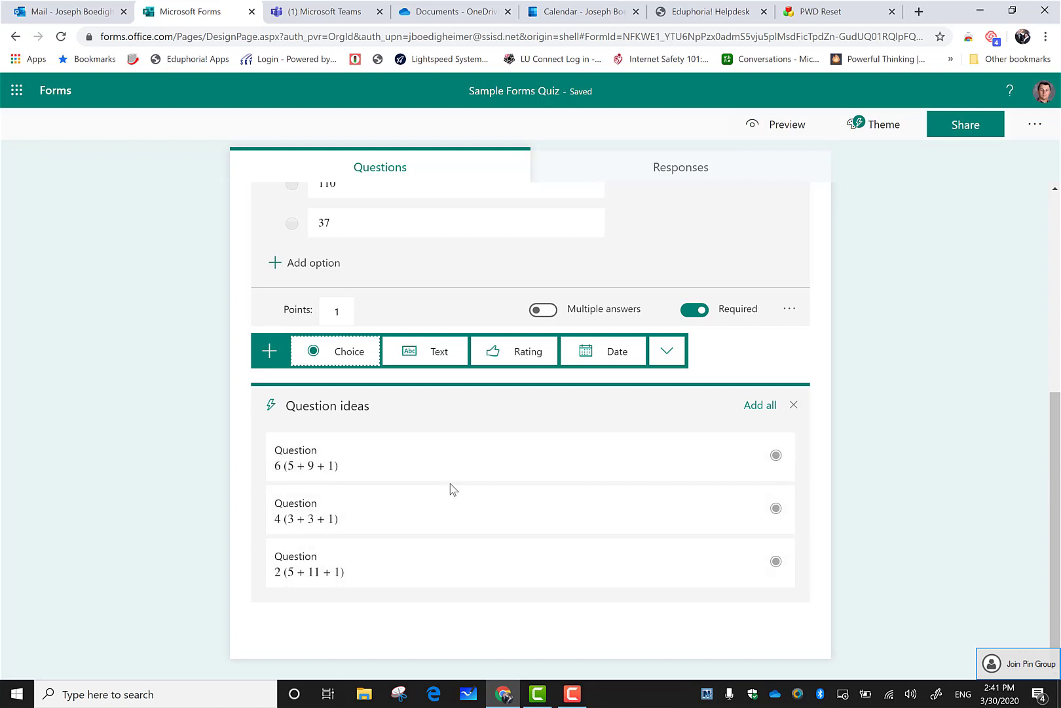
pyautogui.scroll(3, 450, 482)
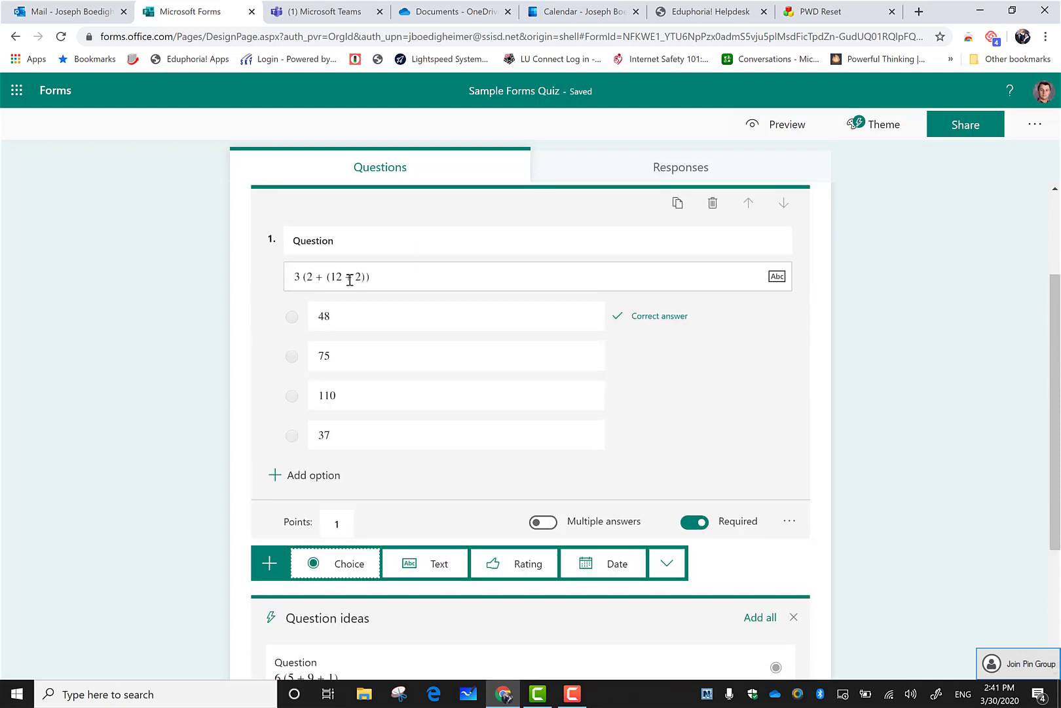
pyautogui.scroll(-3, 464, 414)
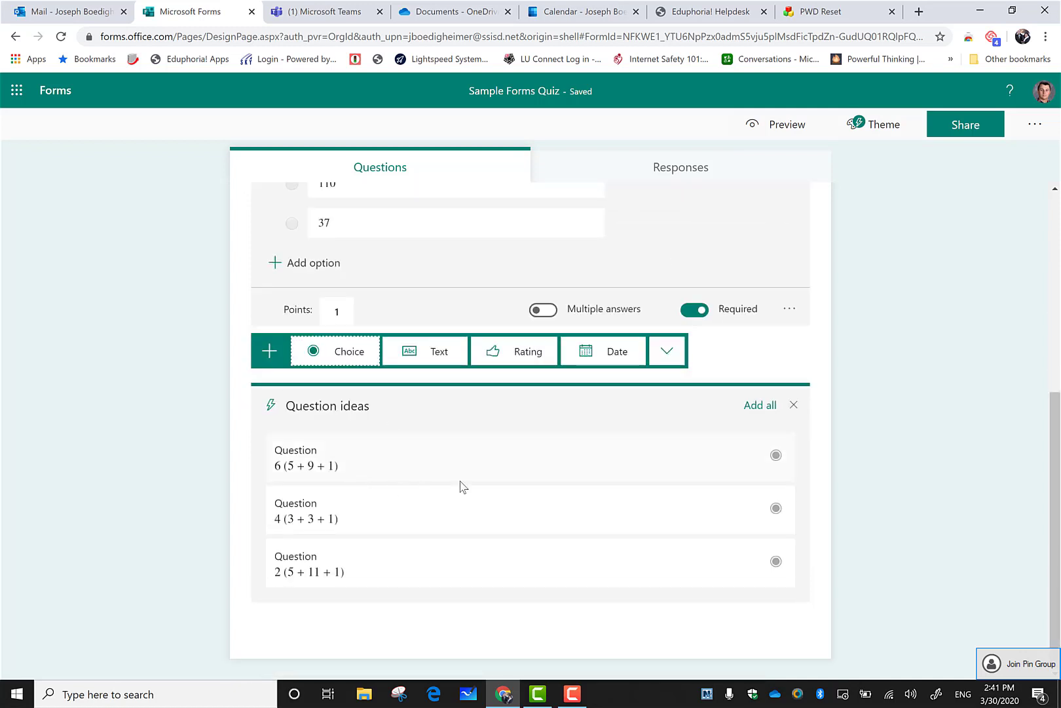
pyautogui.click(734, 466)
pyautogui.click(739, 568)
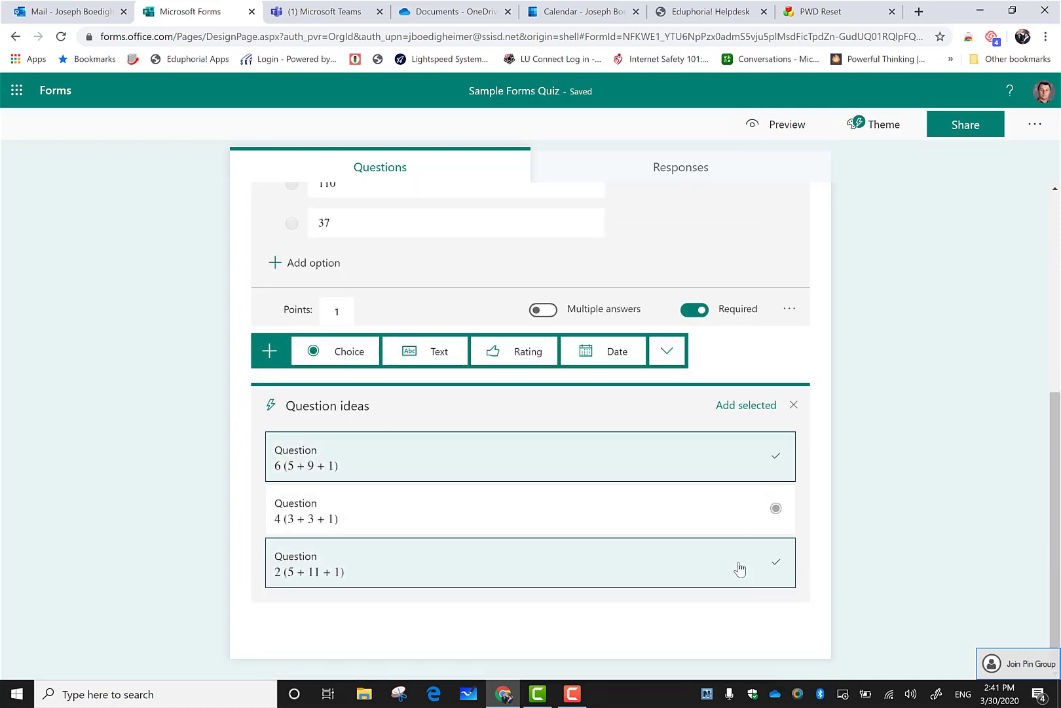
pyautogui.click(747, 405)
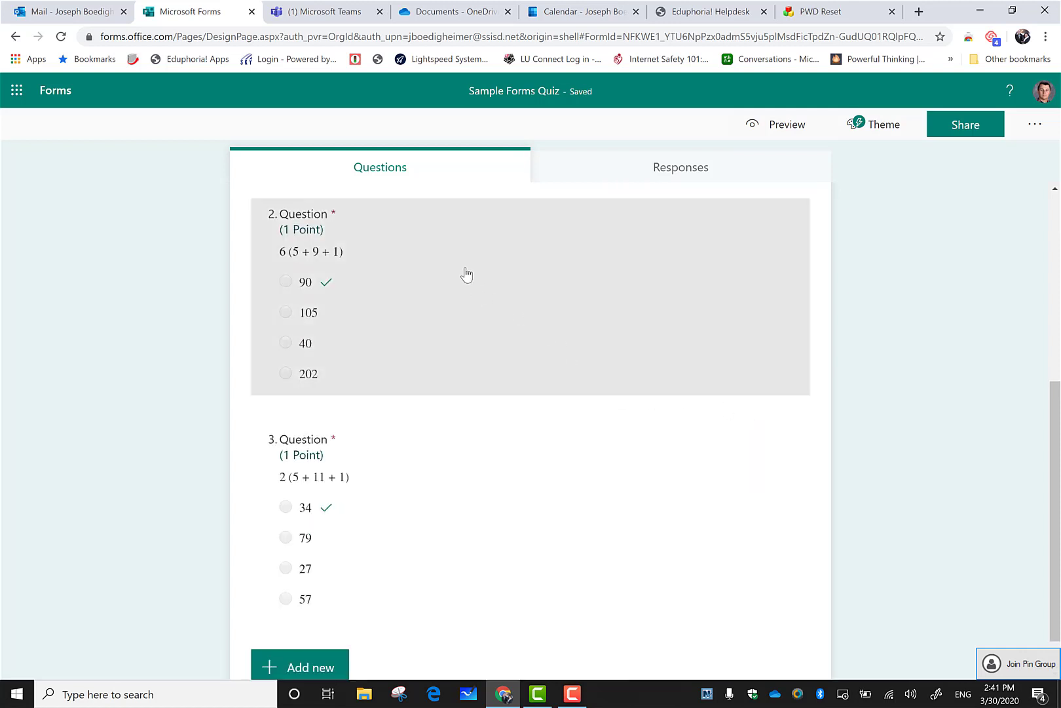
pyautogui.scroll(1, 349, 298)
pyautogui.scroll(-2, 344, 352)
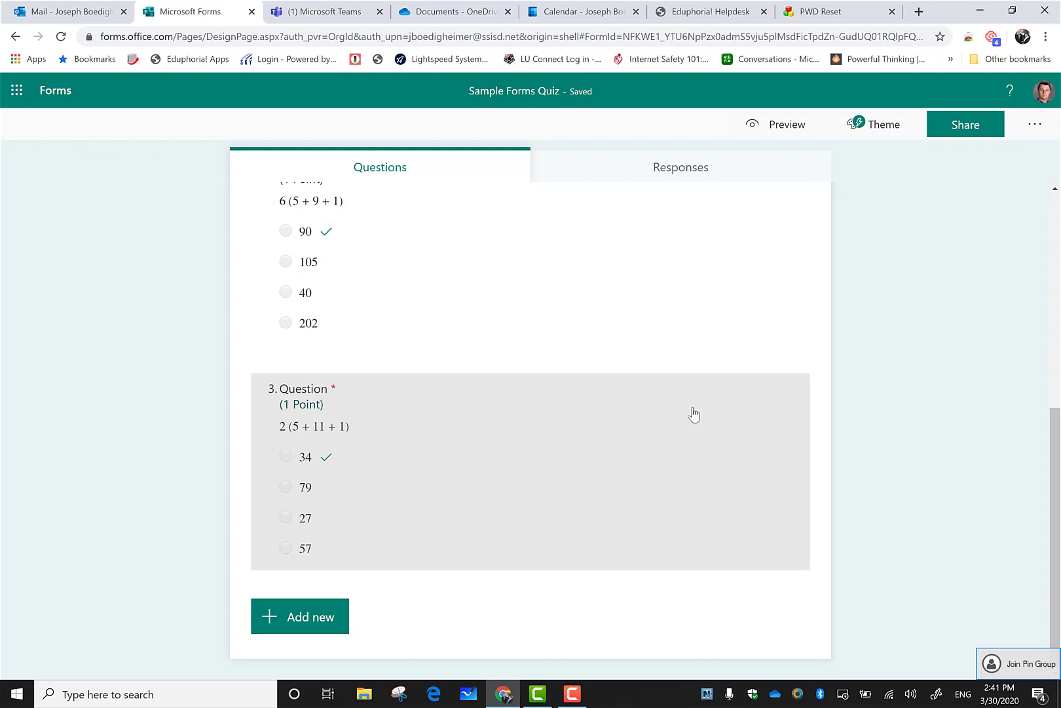
pyautogui.scroll(8, 566, 387)
pyautogui.scroll(-8, 568, 375)
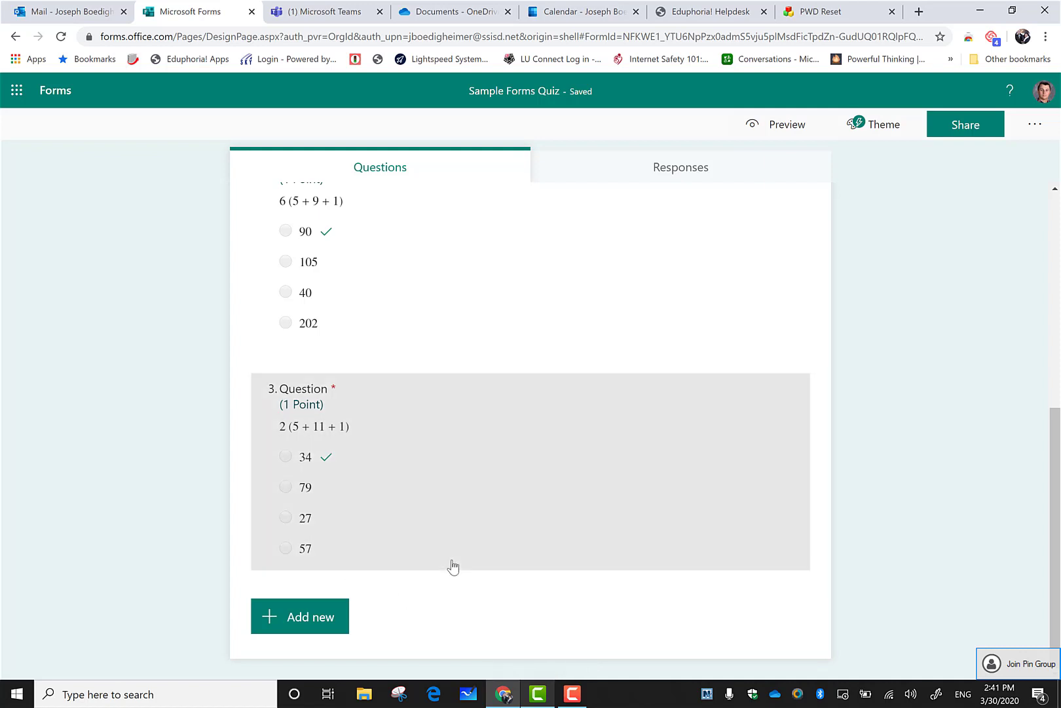
# Add a Choice question as question 4 and view its option for inserting a video by URL
pyautogui.click(308, 618)
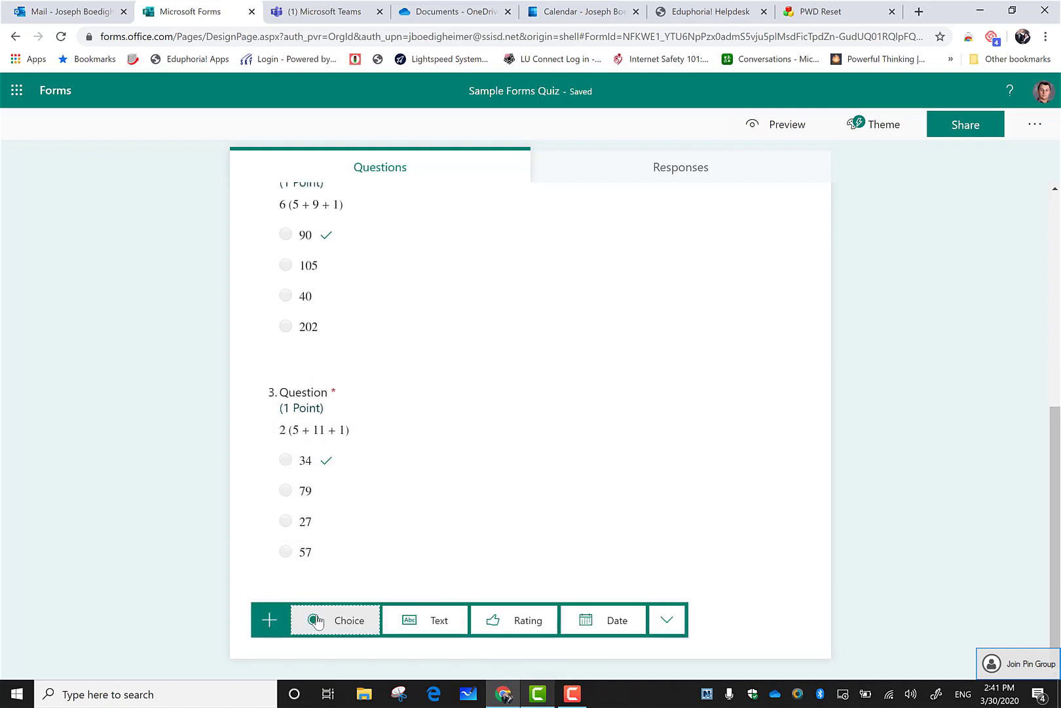
pyautogui.click(352, 621)
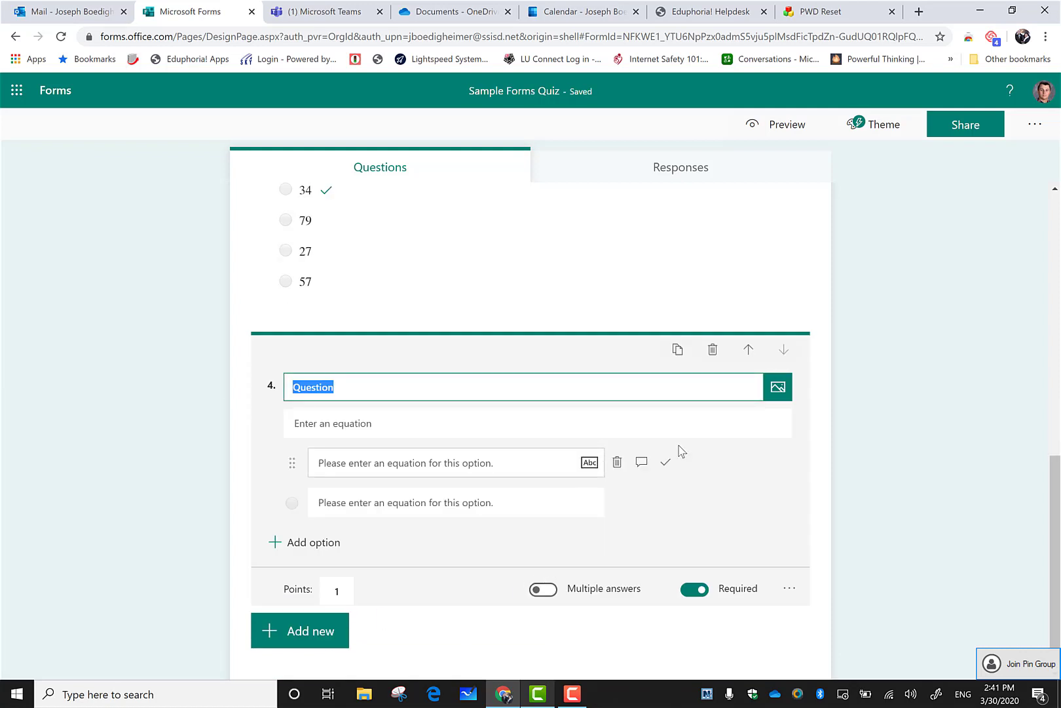
pyautogui.click(778, 389)
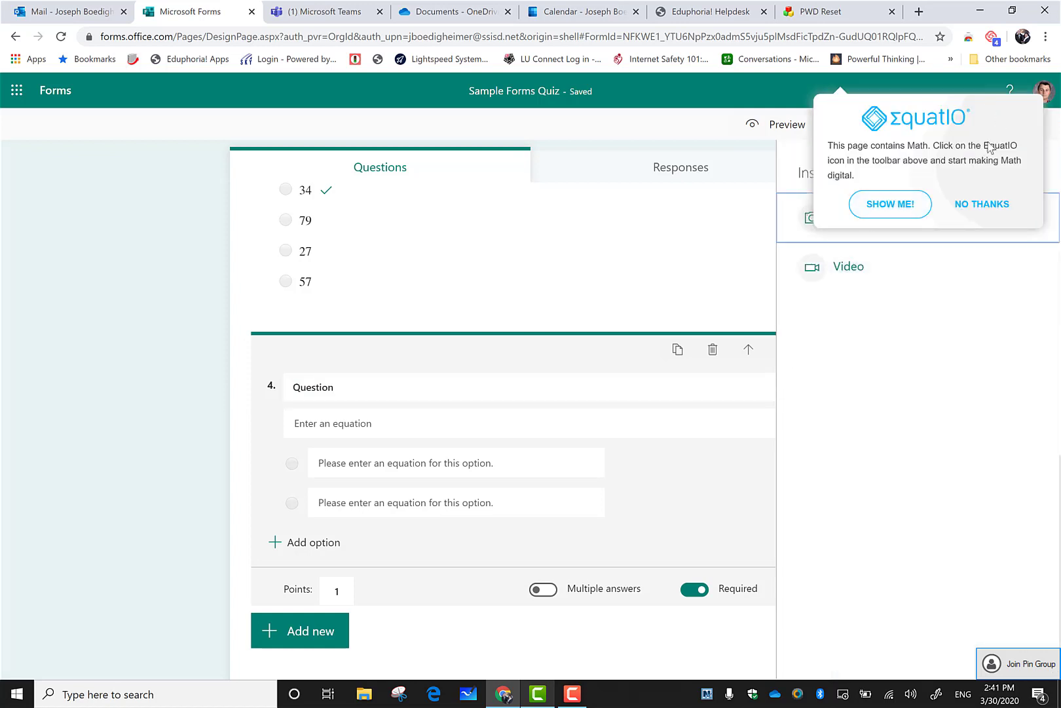
pyautogui.click(982, 205)
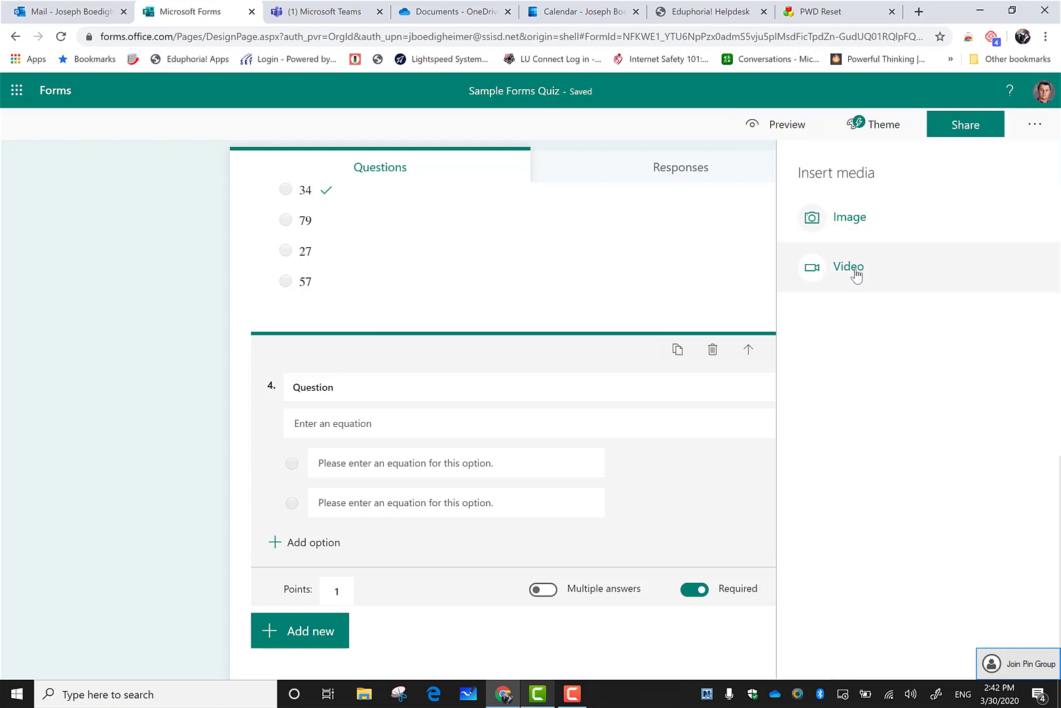
pyautogui.click(855, 275)
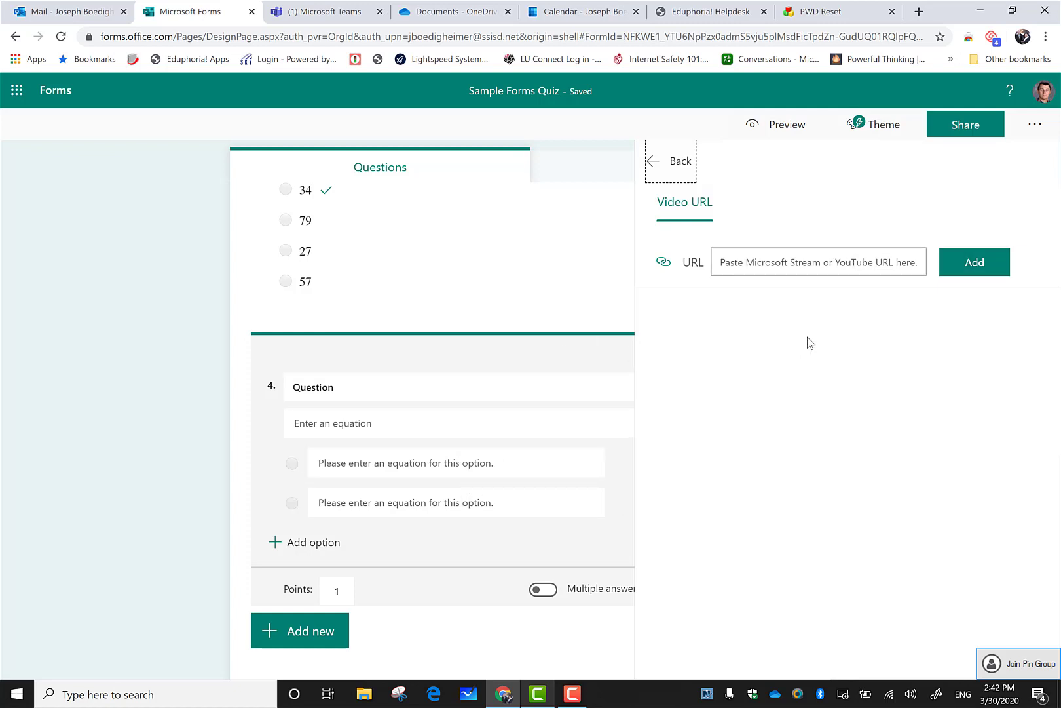
pyautogui.click(675, 162)
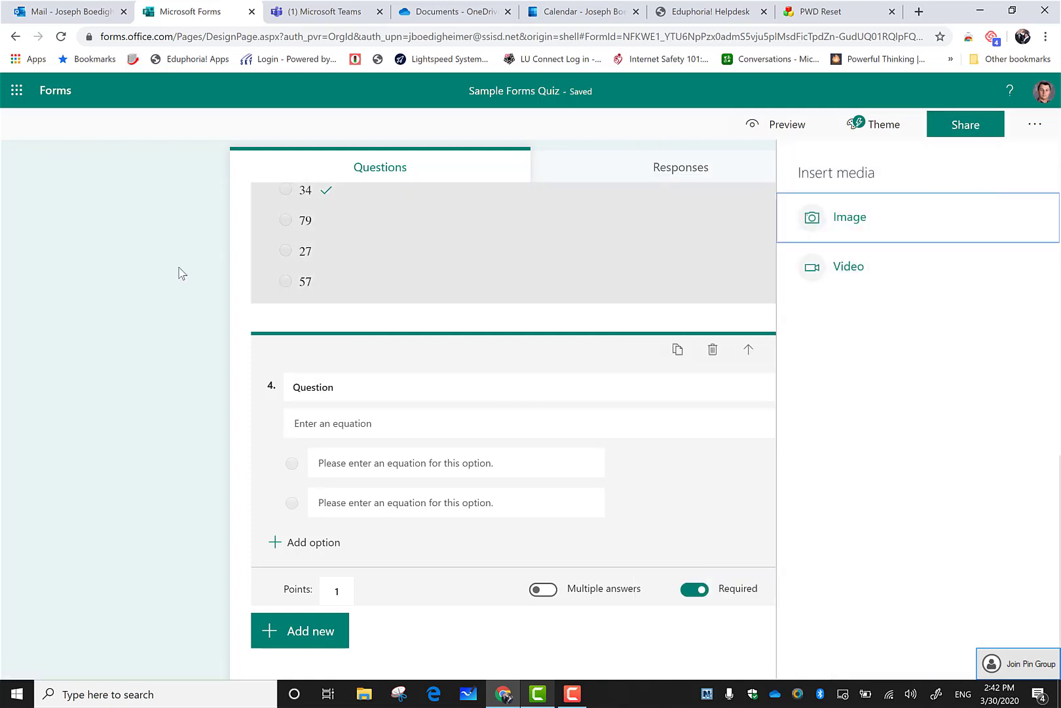
pyautogui.click(151, 357)
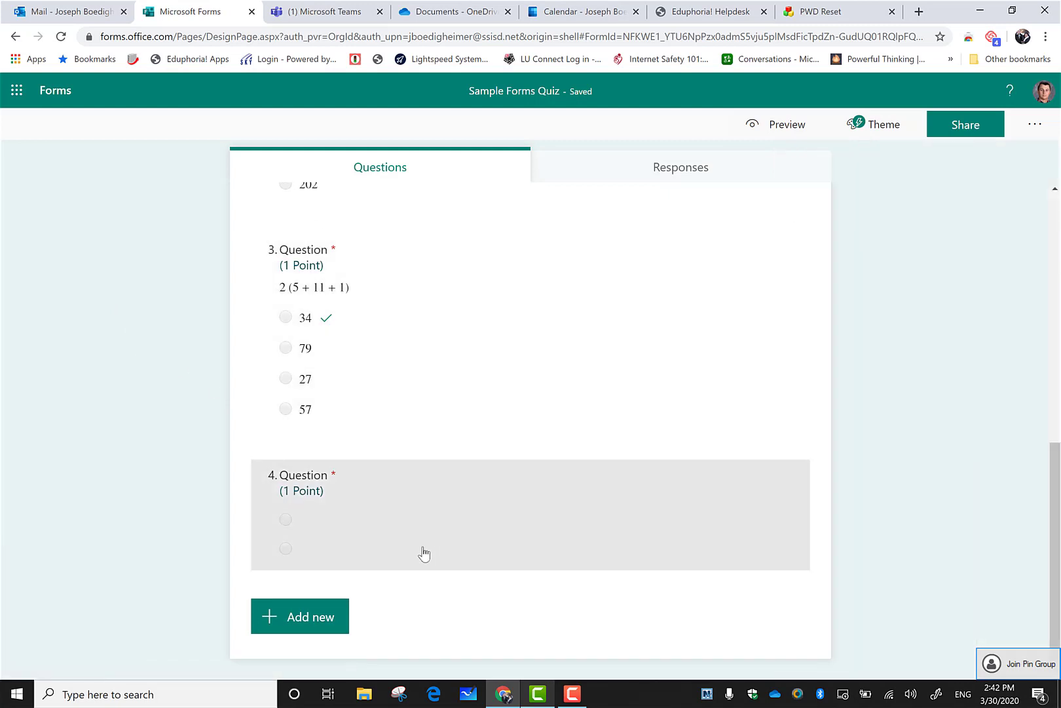
# Look over the quiz questions, its sharing options and the responses summary
pyautogui.scroll(4, 427, 519)
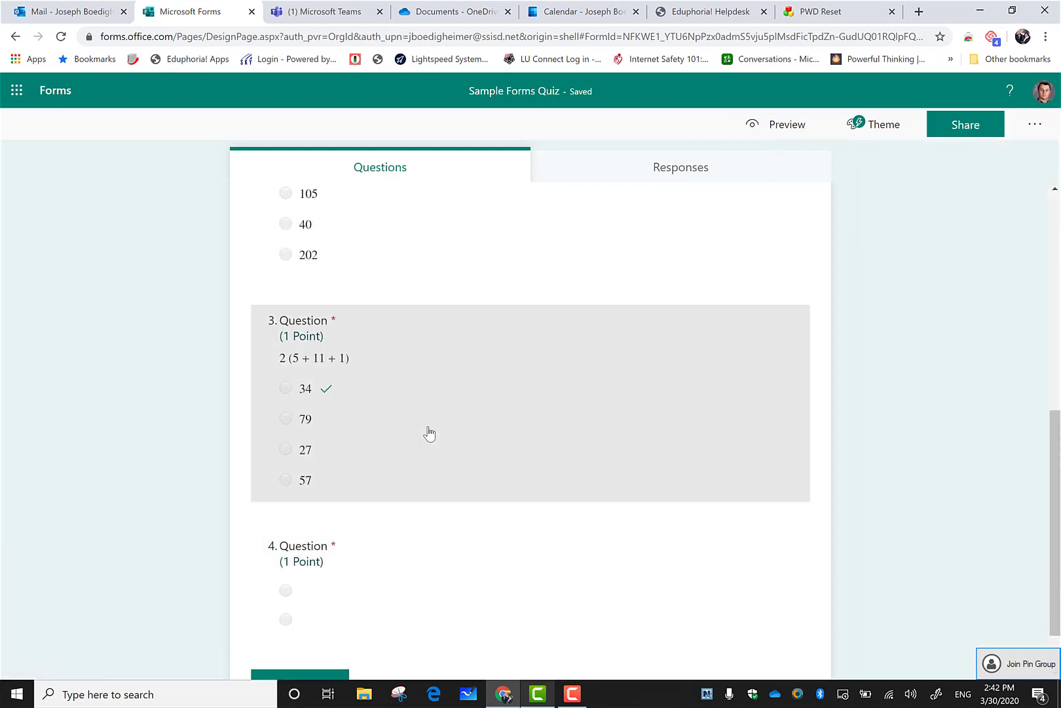
pyautogui.scroll(4, 497, 444)
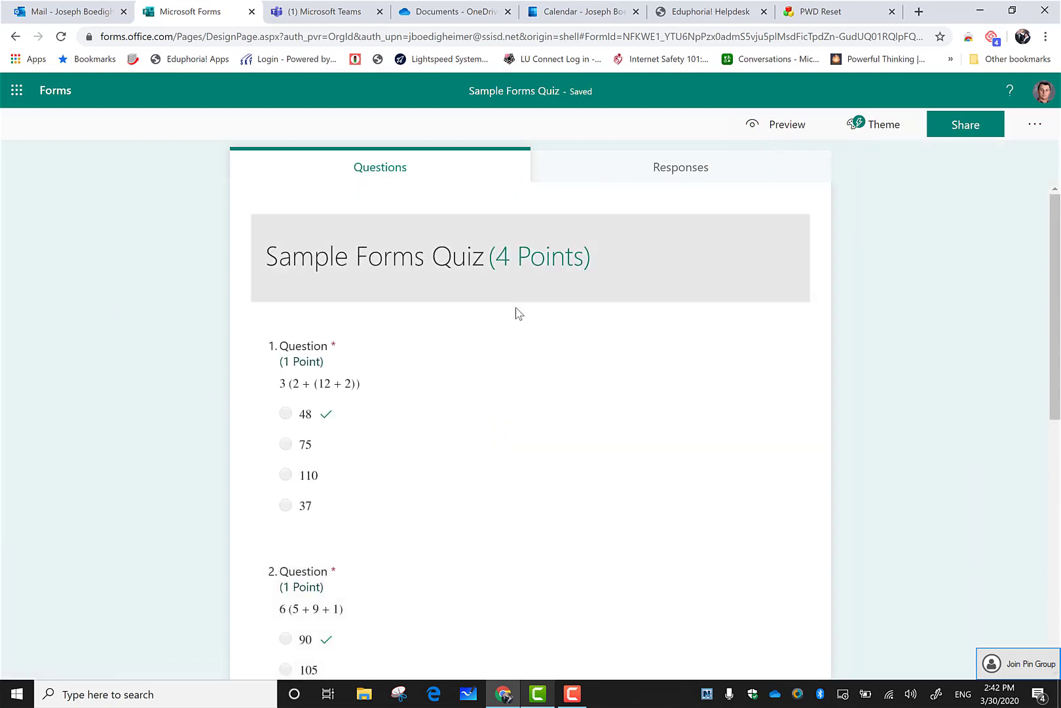
pyautogui.scroll(-8, 435, 466)
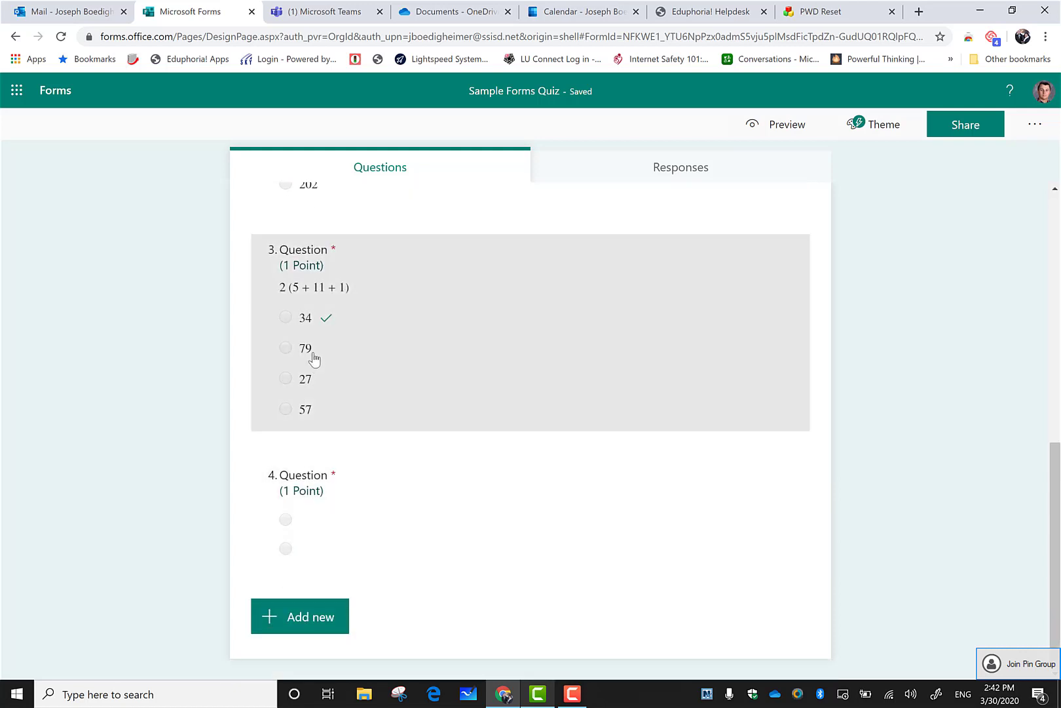
pyautogui.scroll(2, 395, 363)
pyautogui.scroll(6, 394, 365)
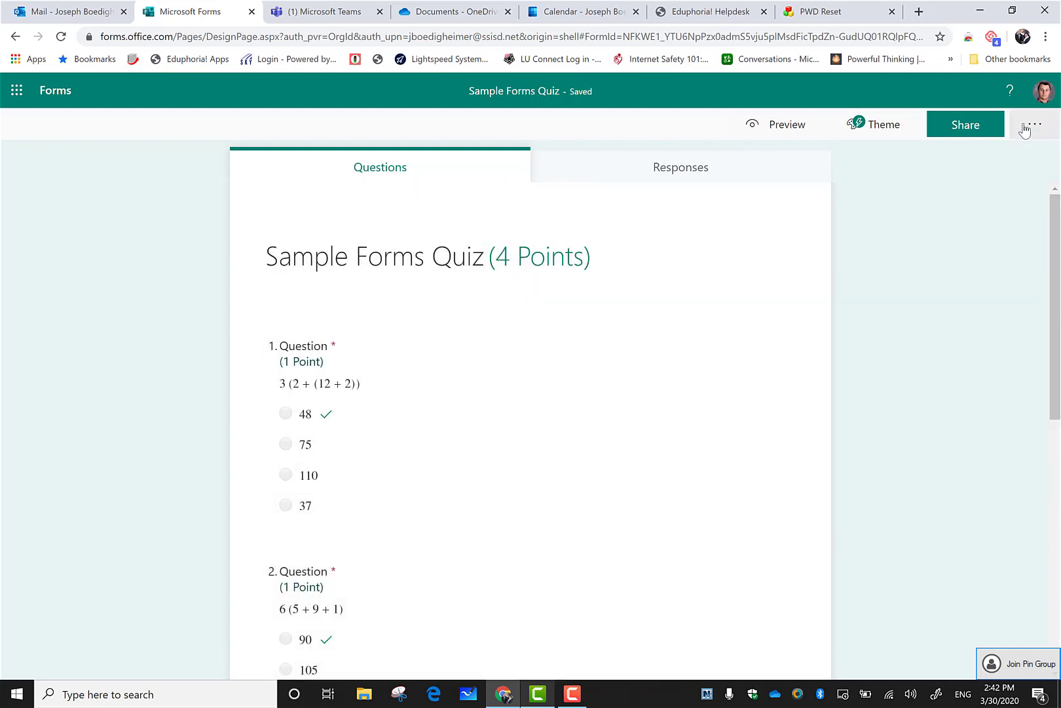
pyautogui.click(990, 129)
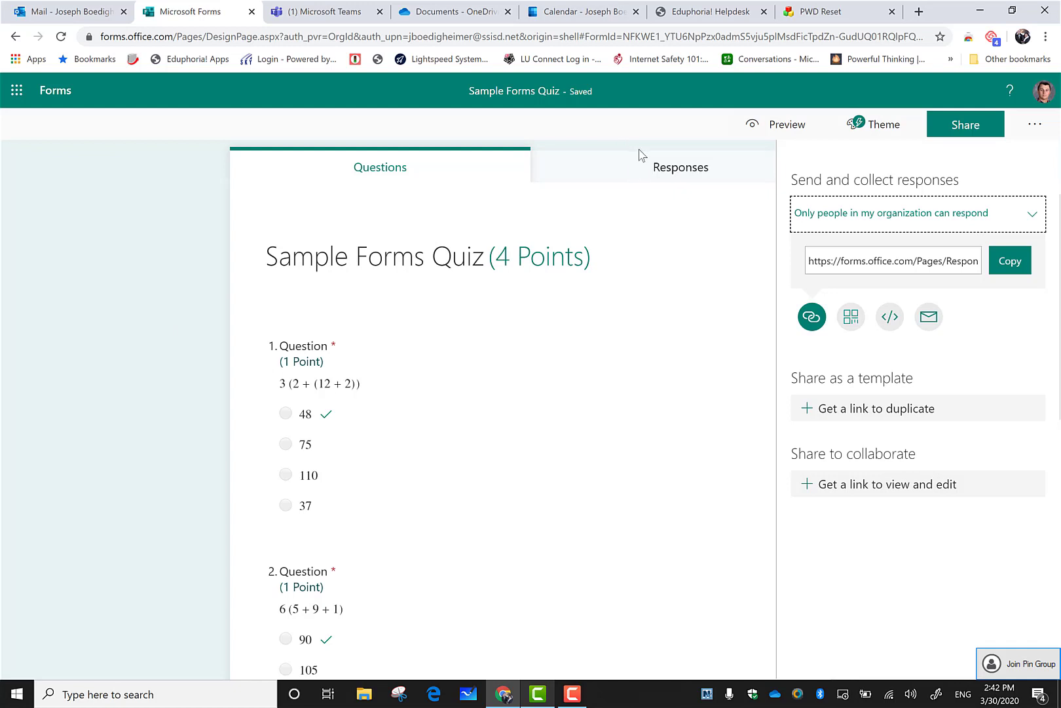
pyautogui.click(641, 168)
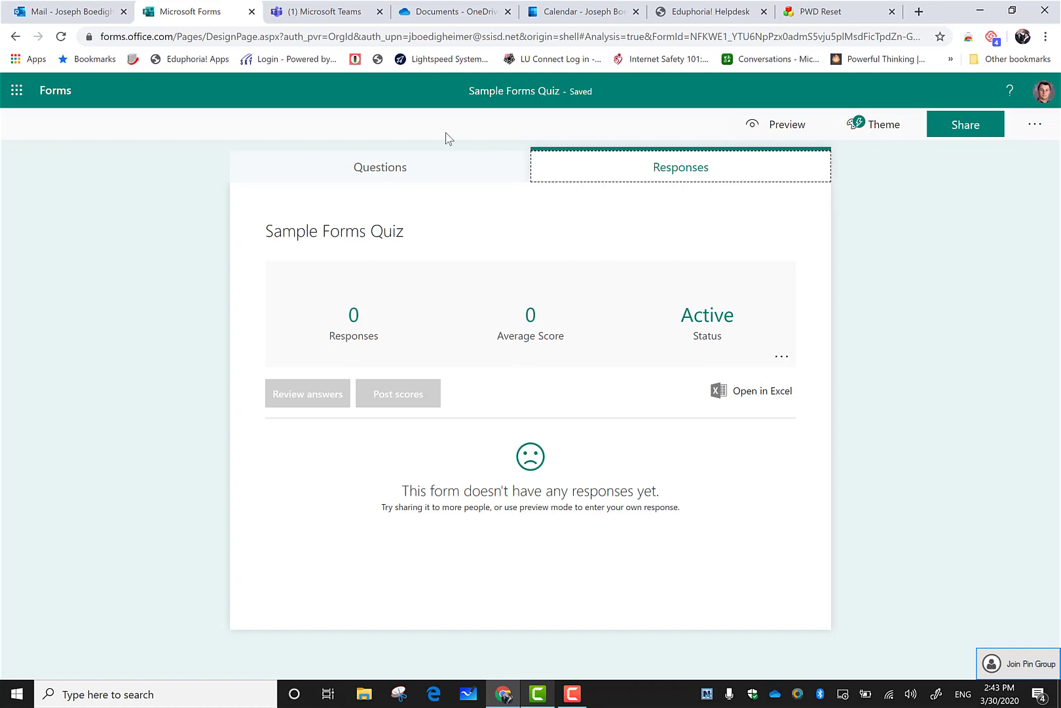
# Switch to Microsoft Teams and open the assignments of the Sample Class team
pyautogui.click(348, 12)
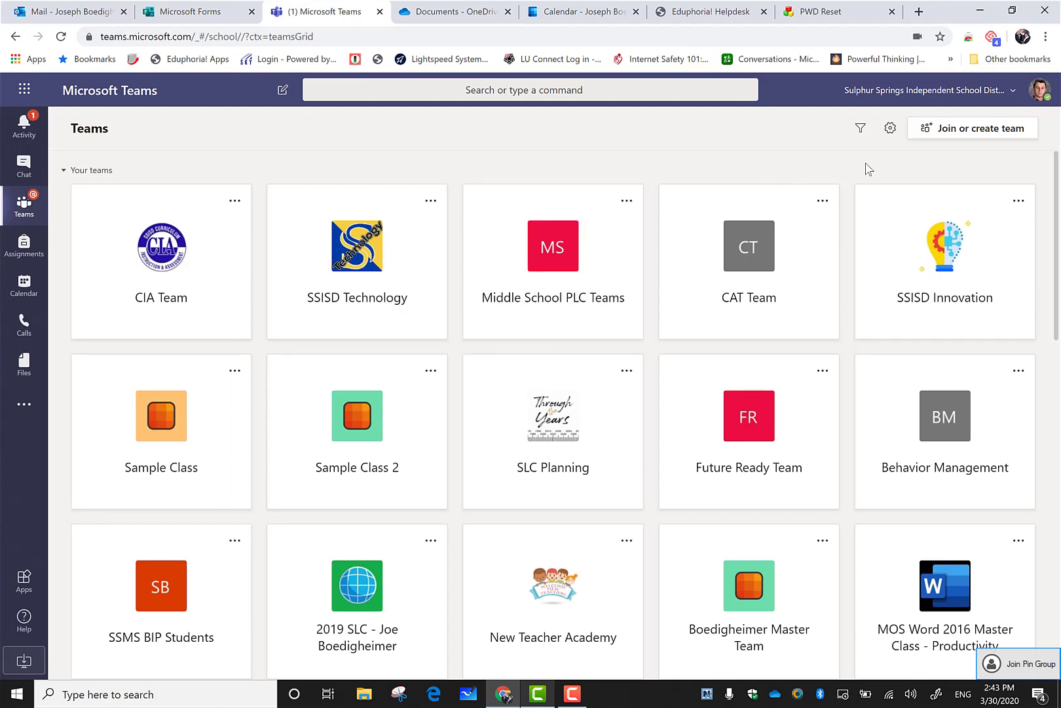
pyautogui.click(158, 477)
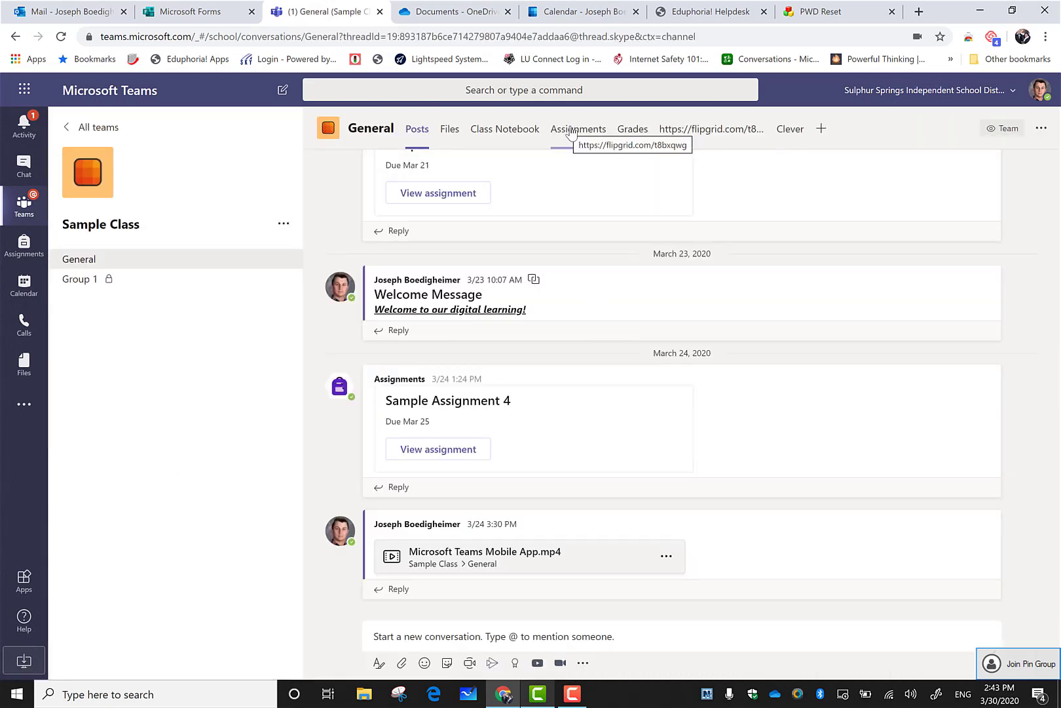
pyautogui.click(570, 130)
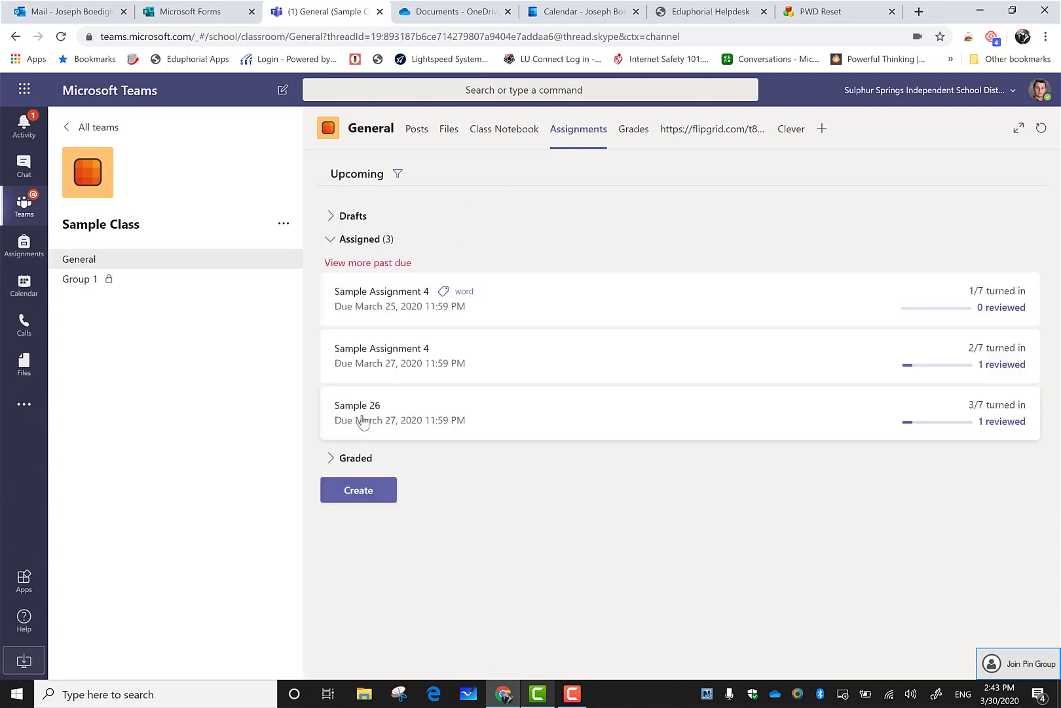
# Create a new quiz assignment from the existing form Sample Forms Quiz
pyautogui.click(359, 495)
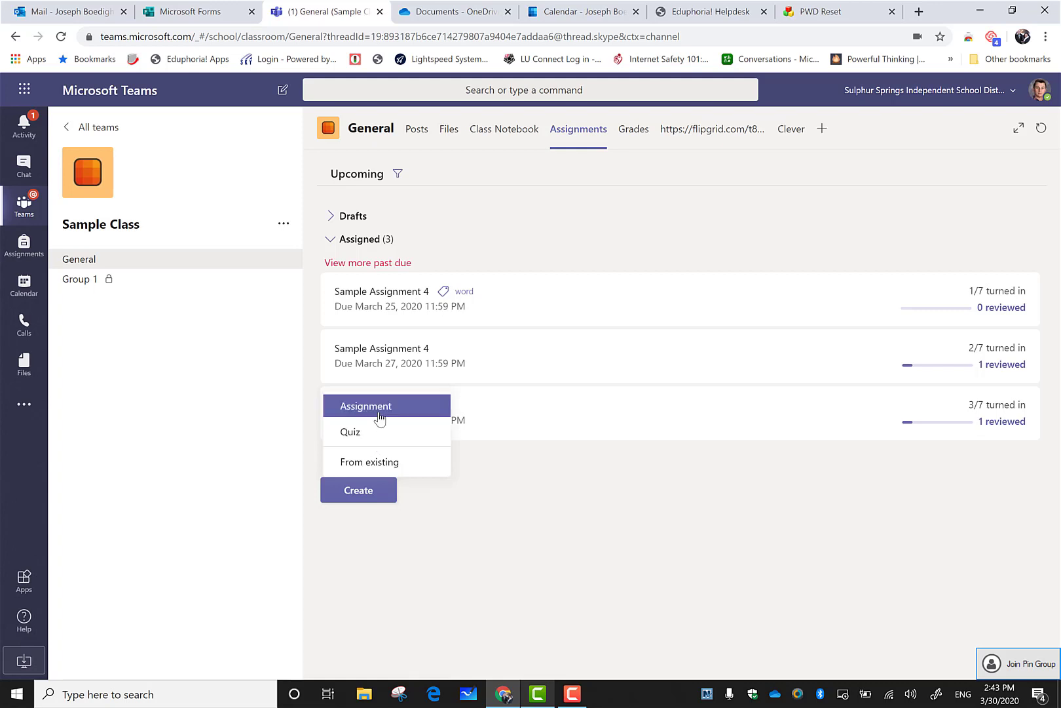
pyautogui.click(379, 440)
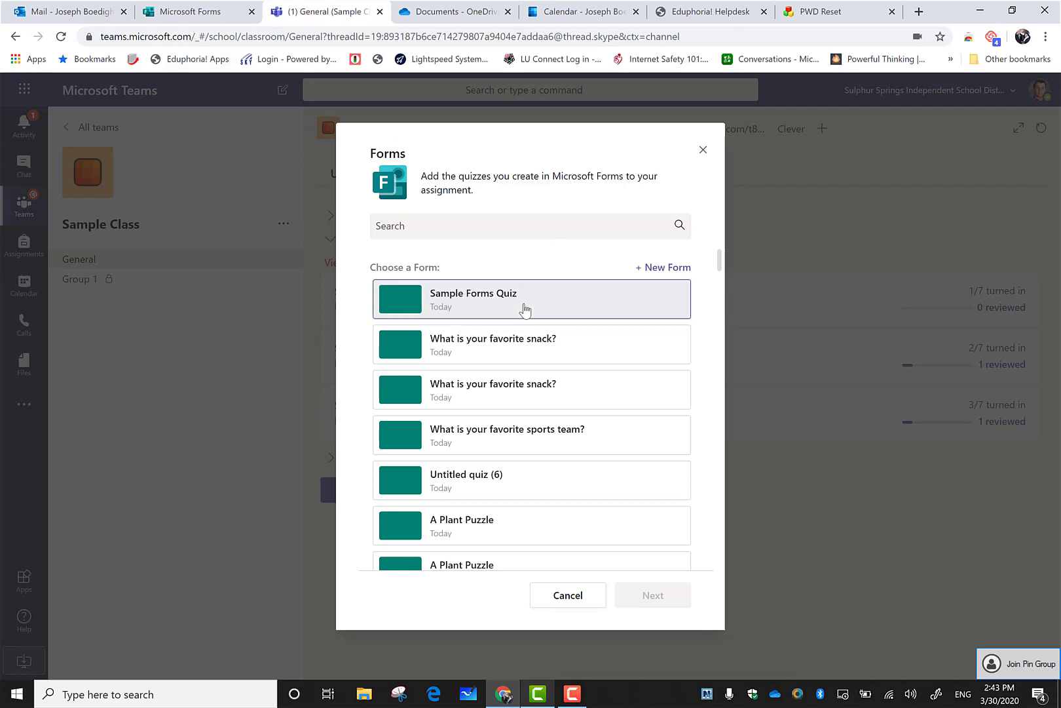
pyautogui.click(520, 302)
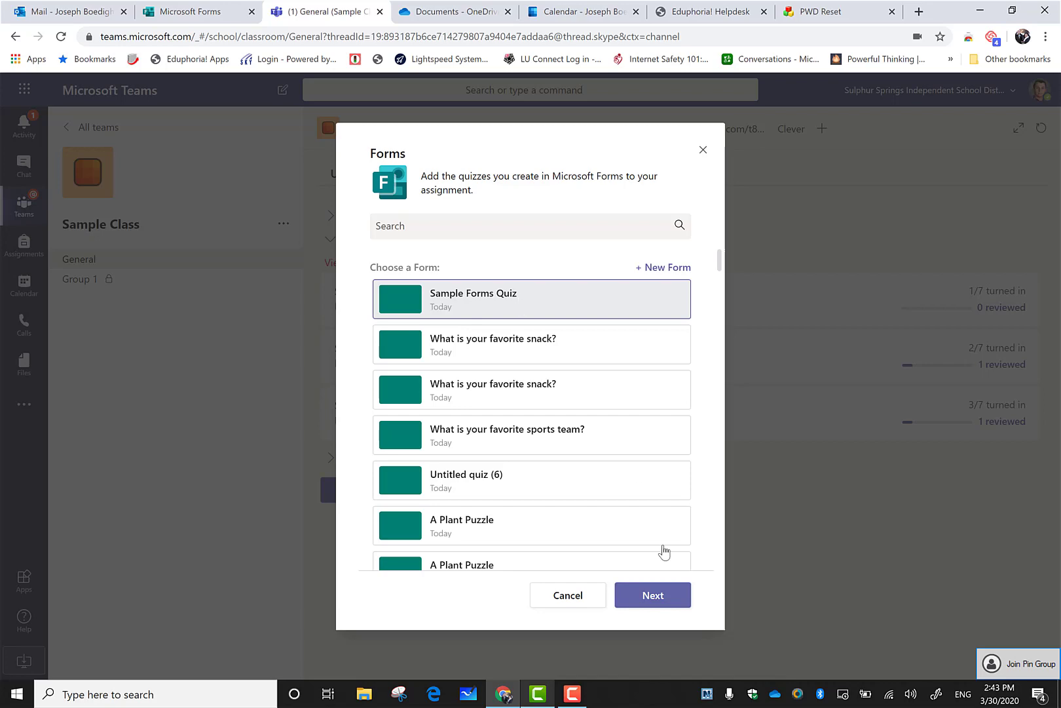
pyautogui.click(658, 598)
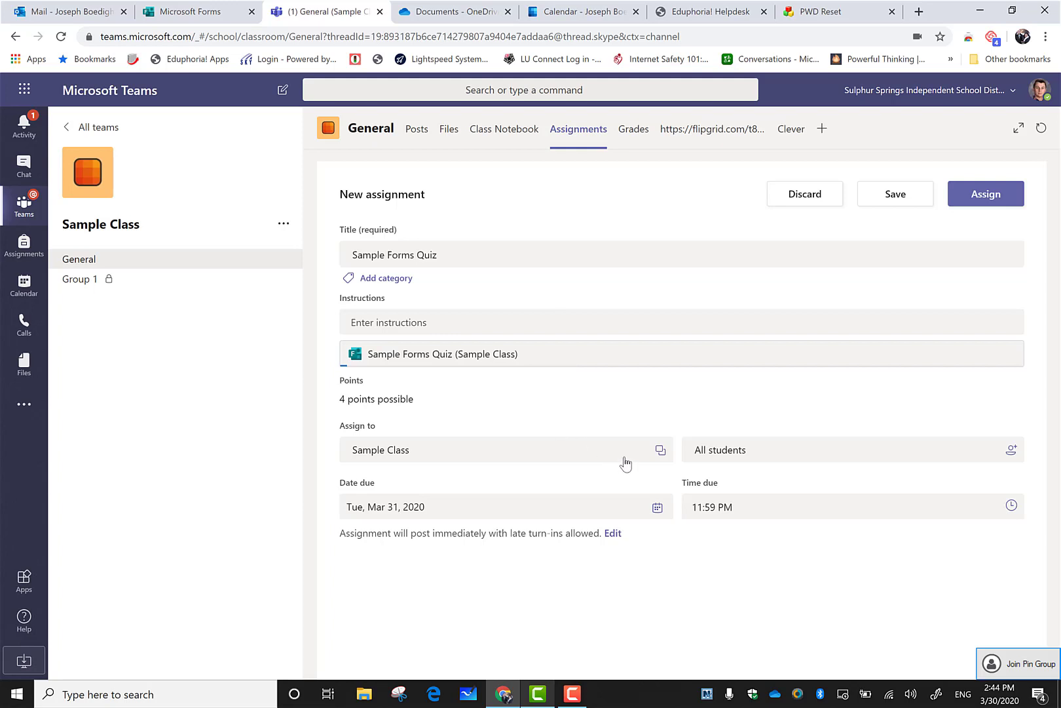
# Add Sample Class 2 to the classes that receive the assignment
pyautogui.click(661, 450)
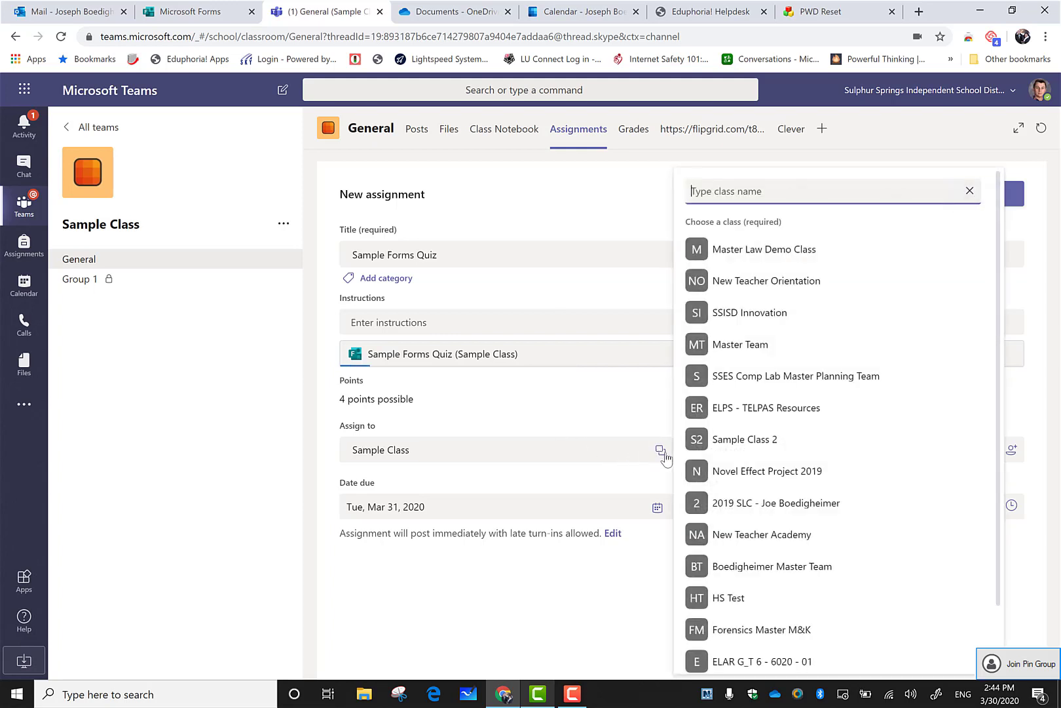
pyautogui.click(725, 448)
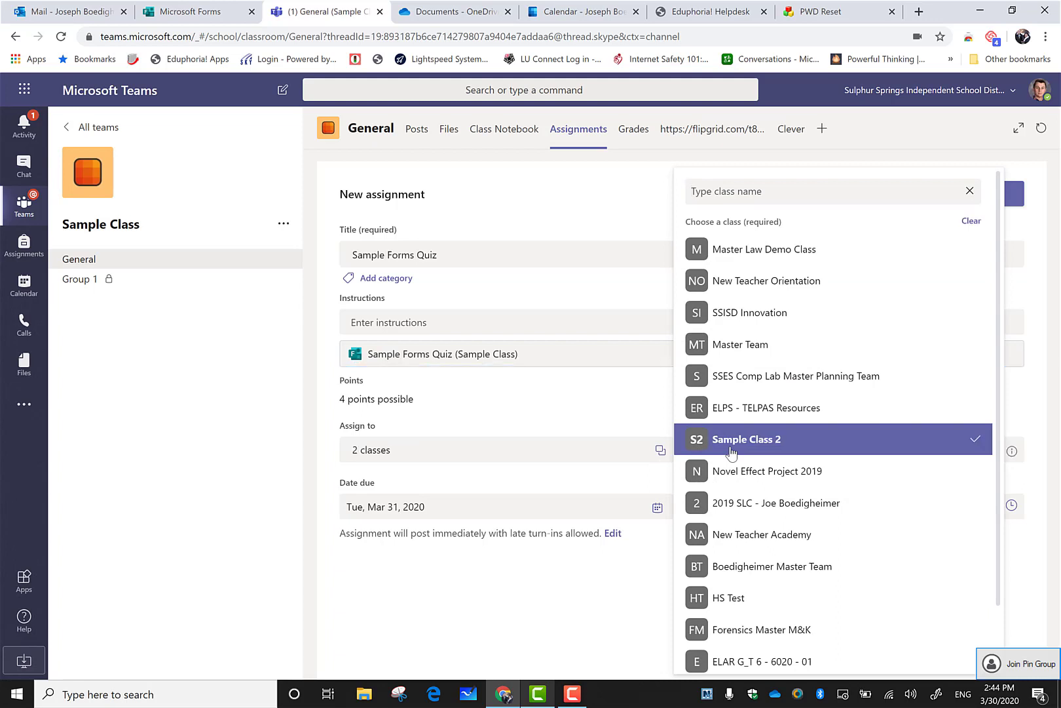
pyautogui.click(626, 435)
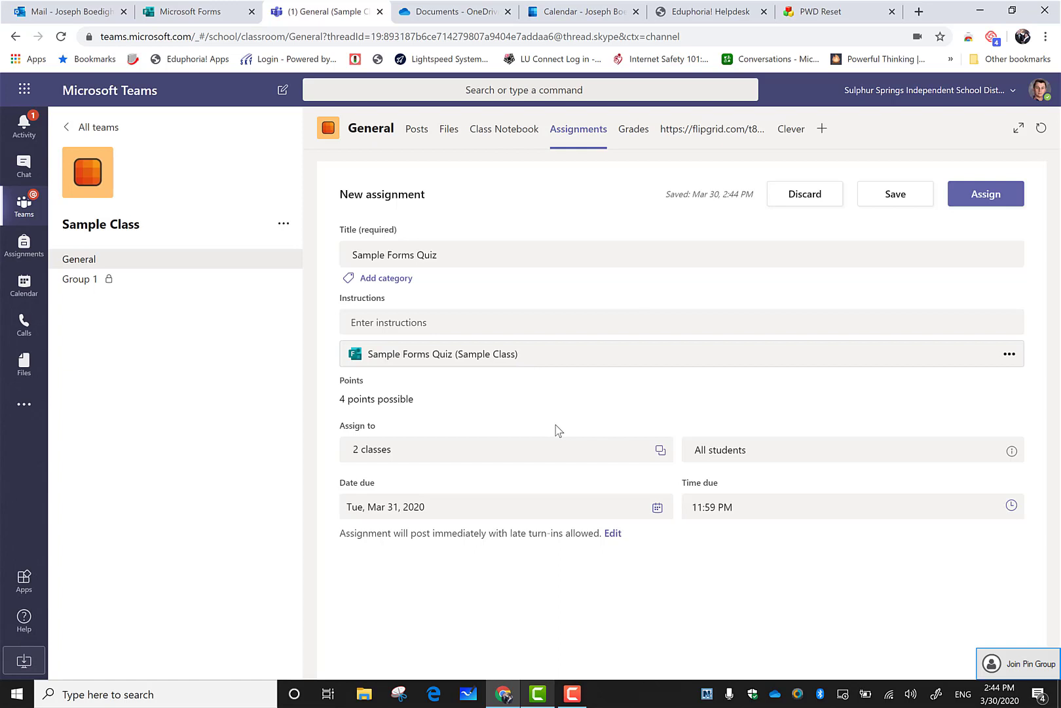
# Enter "Link article" as the instructions and assign the quiz
pyautogui.click(511, 323)
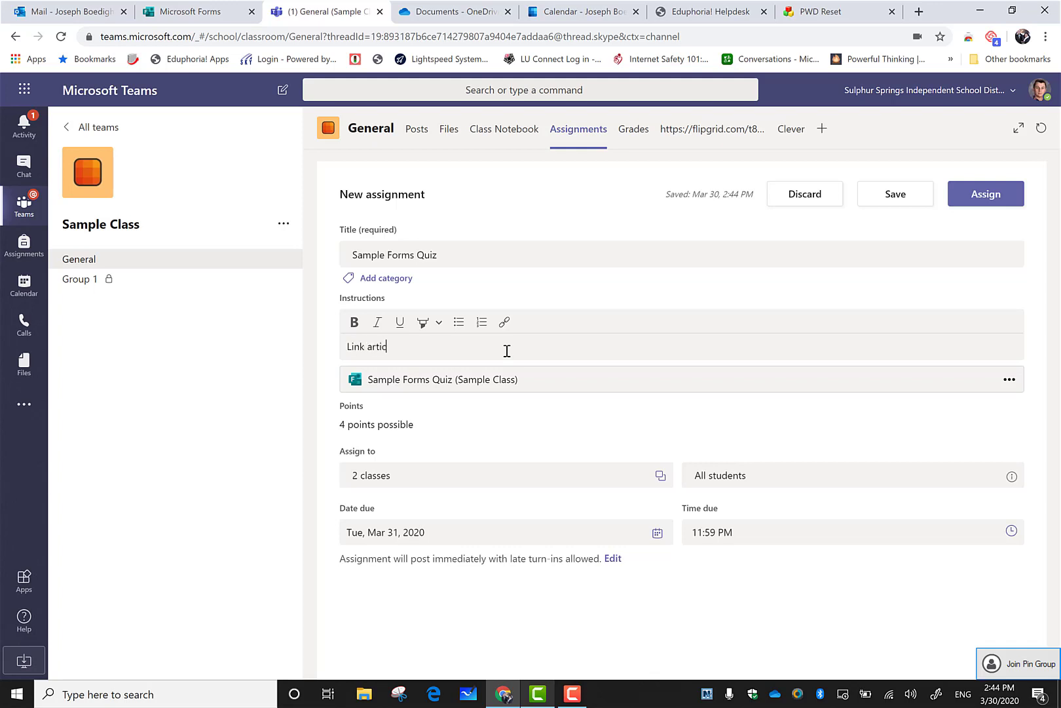
pyautogui.click(516, 434)
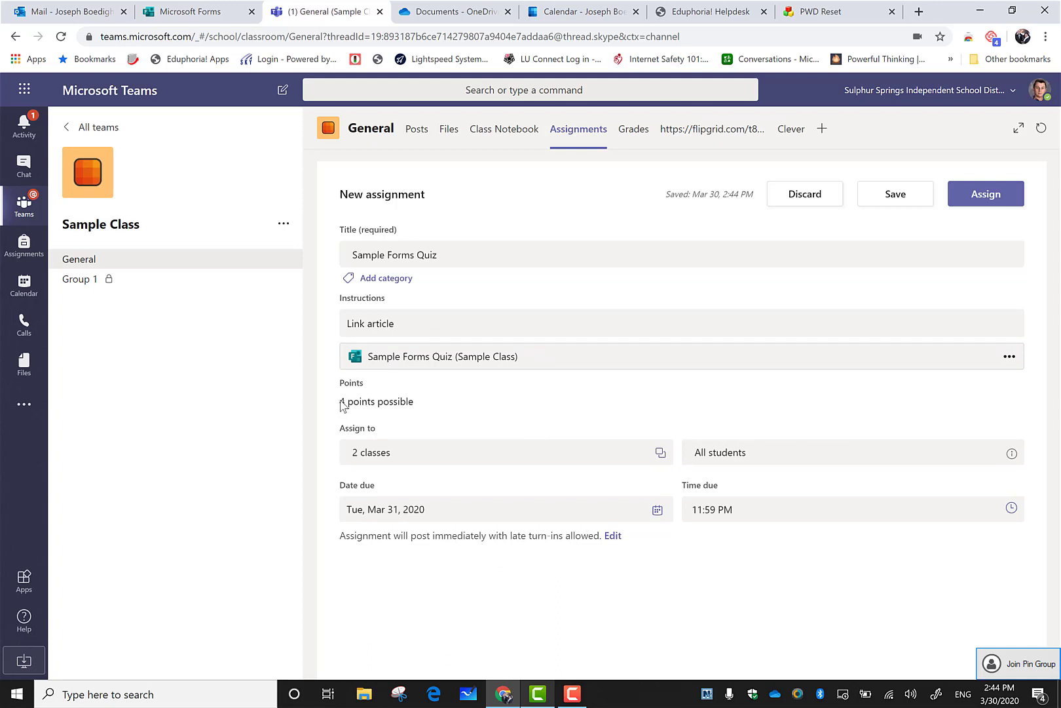
pyautogui.doubleClick(397, 402)
pyautogui.click(334, 408)
pyautogui.click(993, 195)
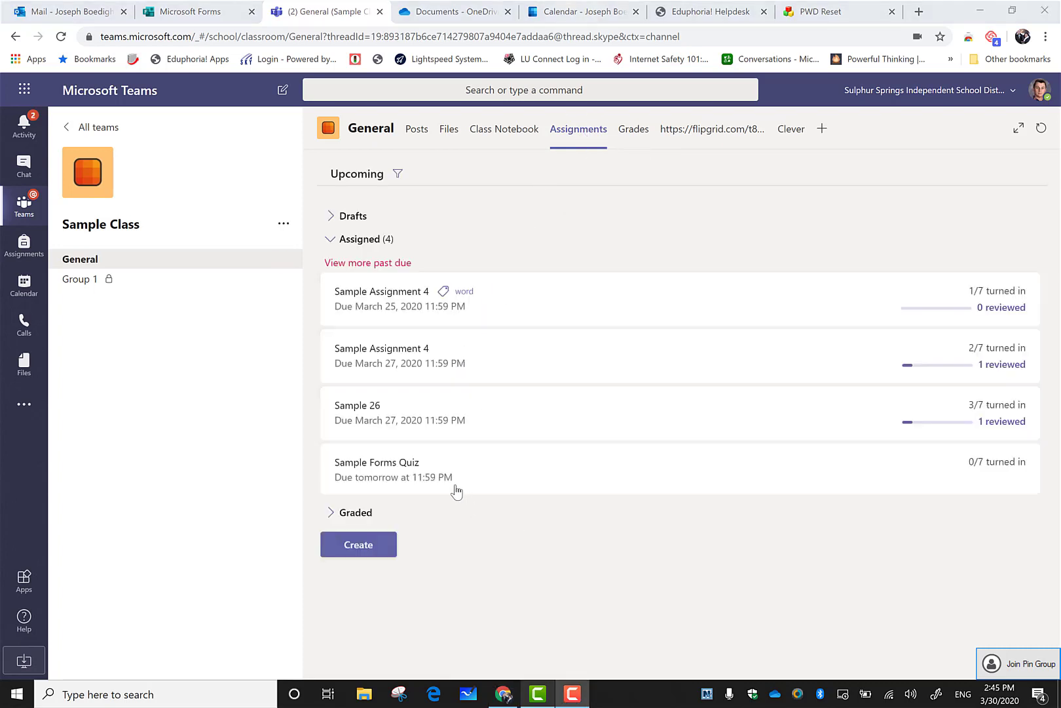
# Open the assigned Sample Forms Quiz and examine its grading list and the maximum points in the score column
pyautogui.click(539, 467)
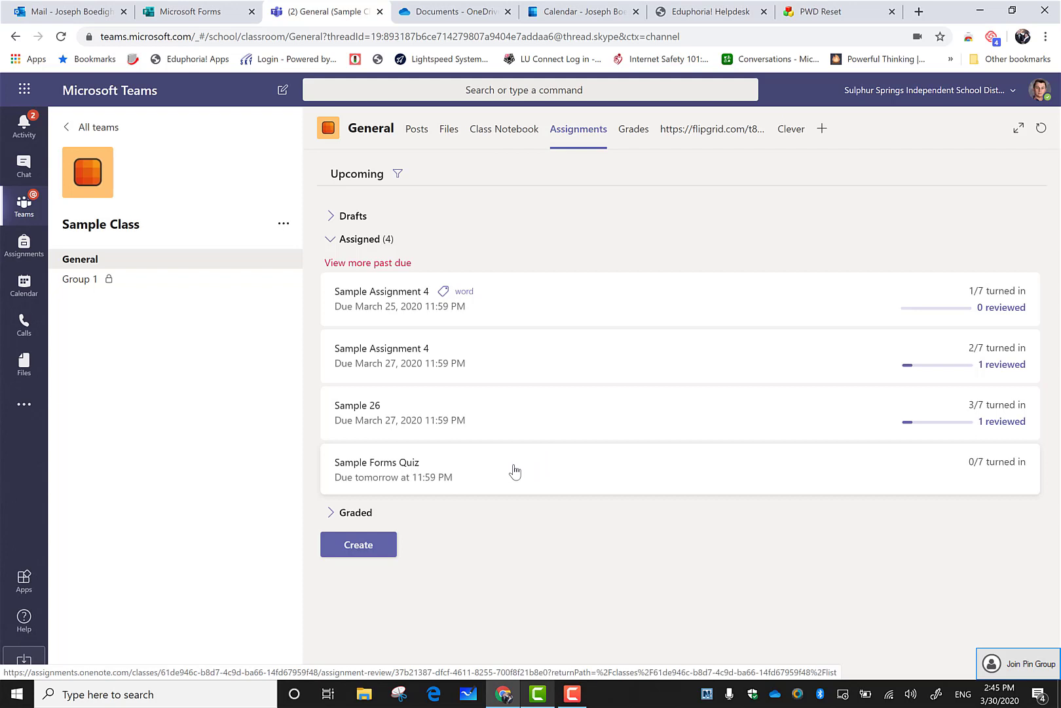
pyautogui.click(515, 470)
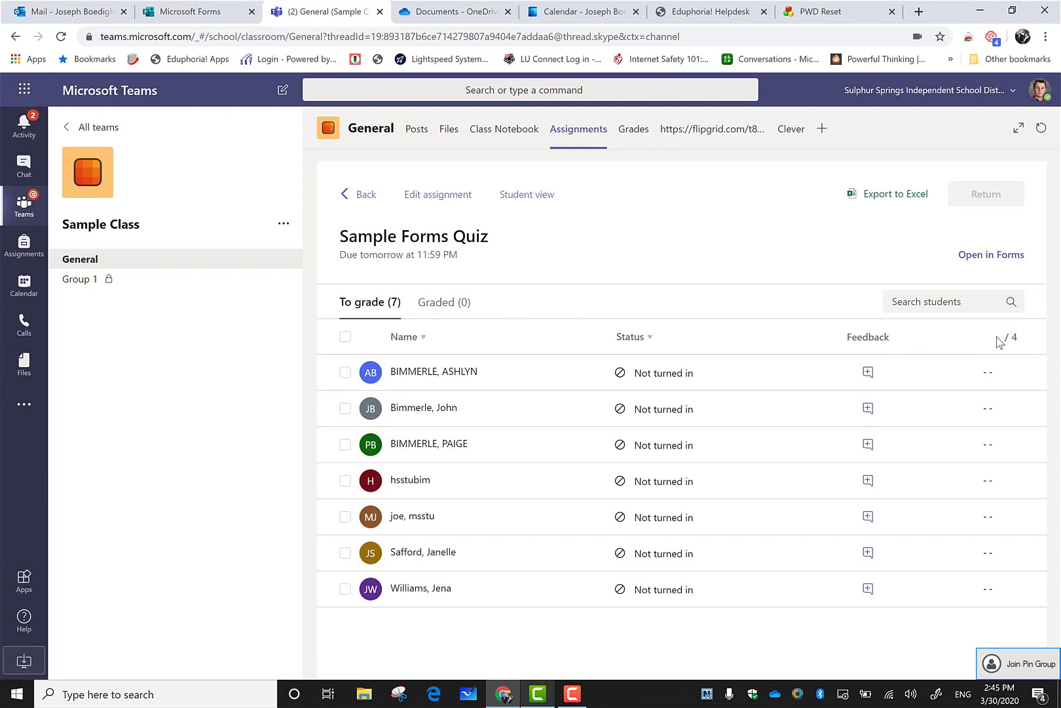
pyautogui.moveTo(997, 336); pyautogui.dragTo(1018, 337)
pyautogui.click(1026, 343)
pyautogui.moveTo(1029, 340); pyautogui.dragTo(1007, 336)
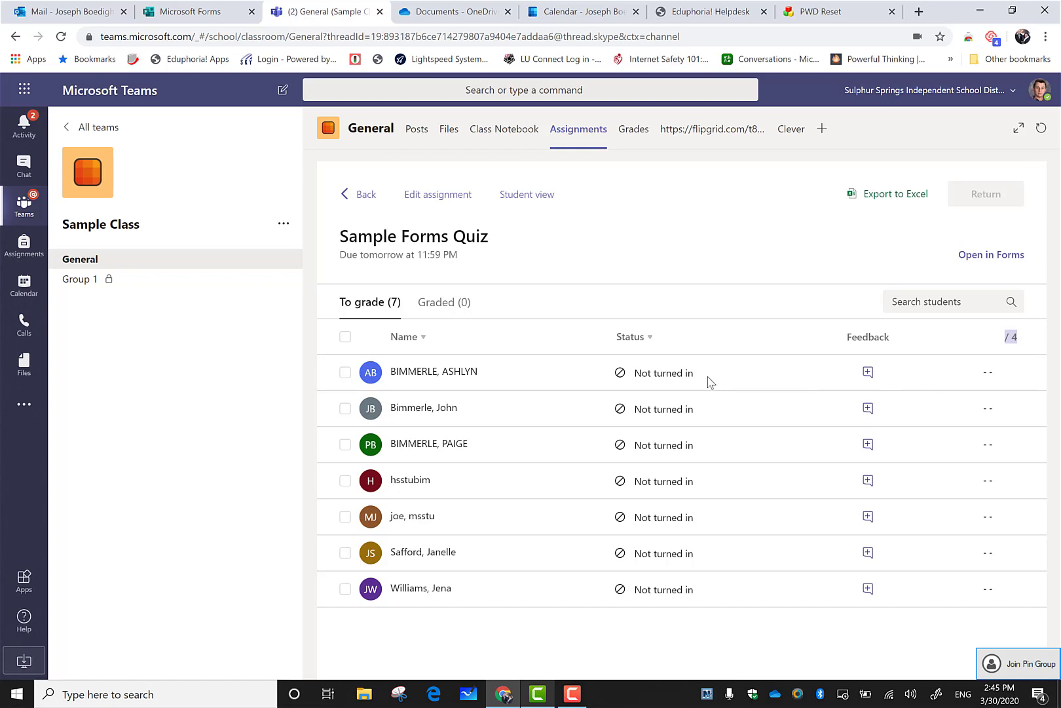